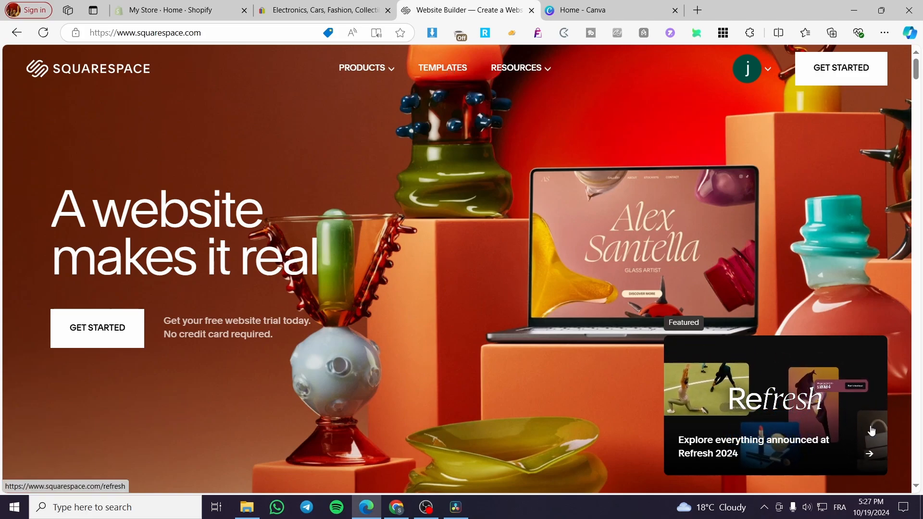
Open the Squarespace account dashboard from the home page
{"action": "left_click", "coordinate": [879, 457]}
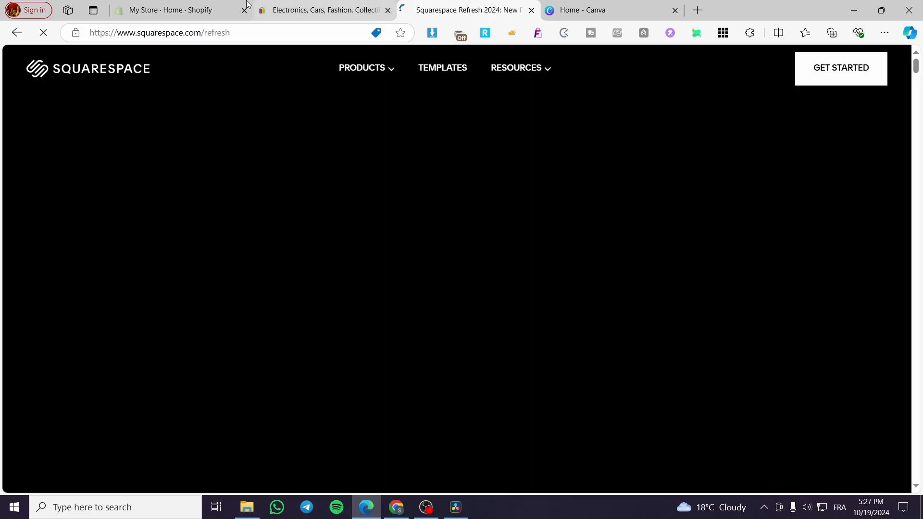
{"action": "left_click", "coordinate": [19, 33]}
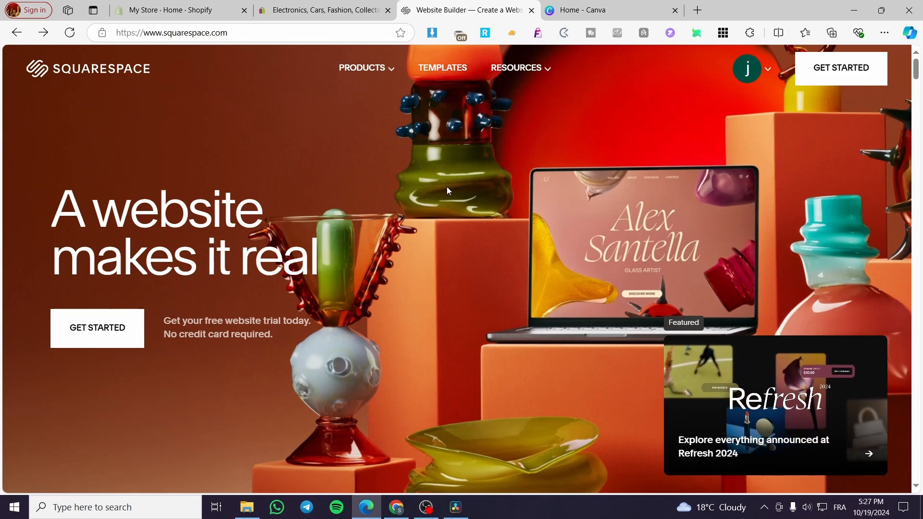
{"action": "left_click", "coordinate": [767, 70]}
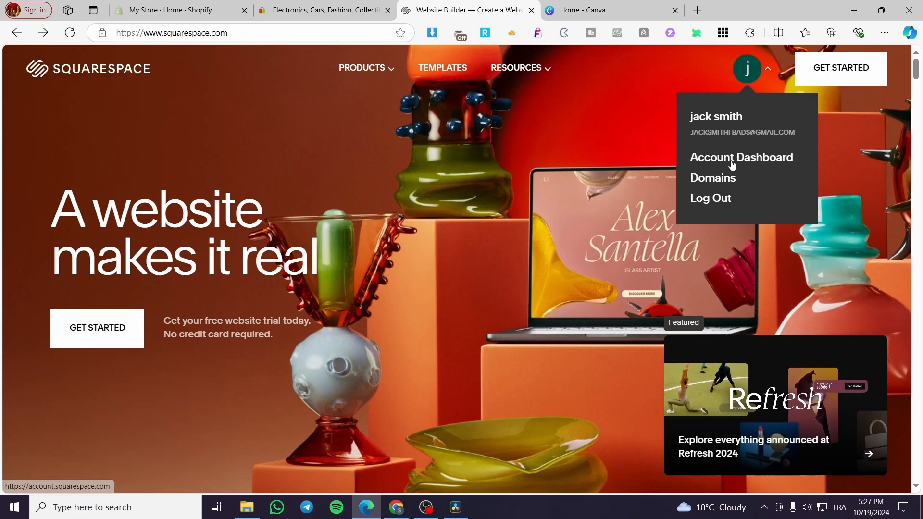
{"action": "left_click", "coordinate": [772, 160]}
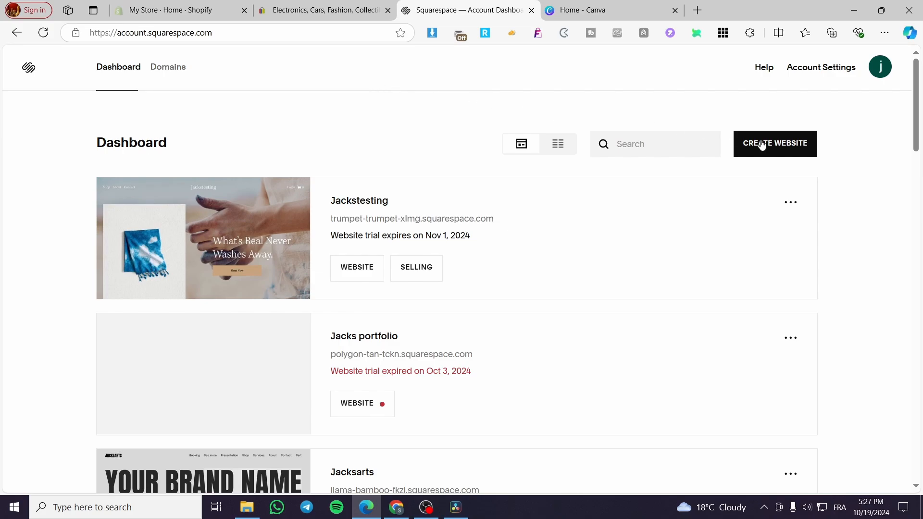
Look through the websites on the account dashboard and open the Jackstesting site
{"action": "left_click_drag", "start_coordinate": [194, 147], "coordinate": [54, 147]}
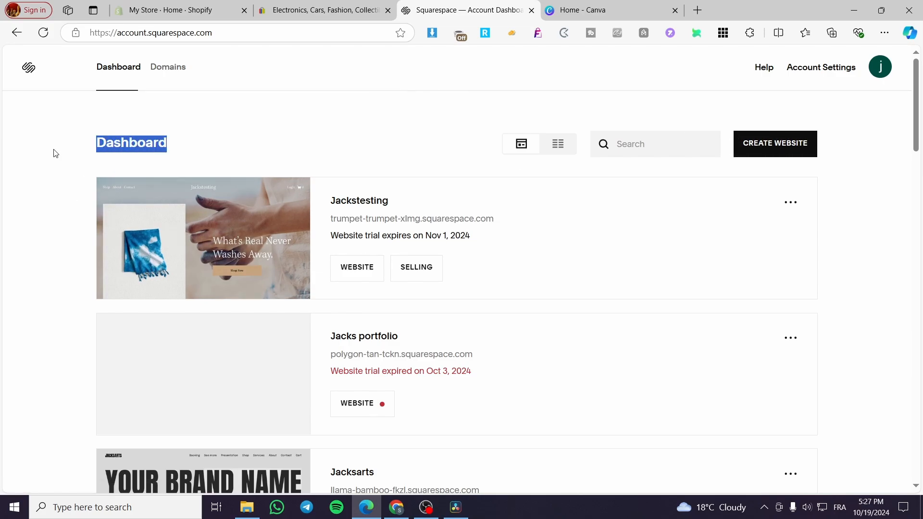
{"action": "left_click", "coordinate": [41, 255]}
{"action": "scroll", "coordinate": [162, 230], "scroll_direction": "down", "scroll_amount": 5}
{"action": "scroll", "coordinate": [162, 230], "scroll_direction": "down", "scroll_amount": 5}
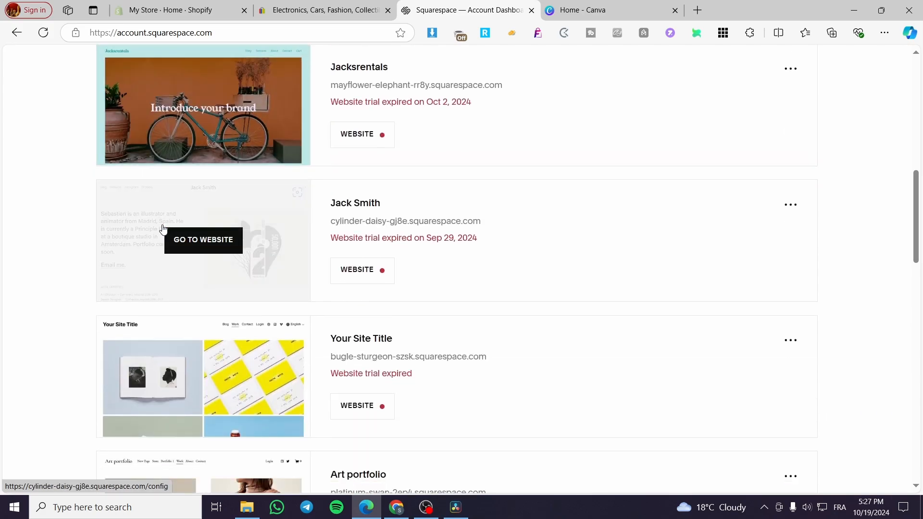
{"action": "scroll", "coordinate": [163, 229], "scroll_direction": "up", "scroll_amount": 10}
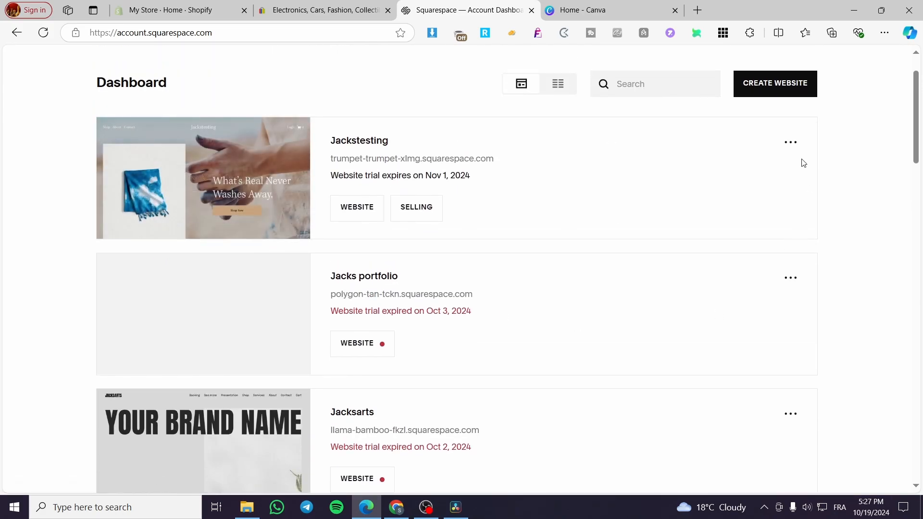
{"action": "scroll", "coordinate": [550, 387], "scroll_direction": "up", "scroll_amount": 1}
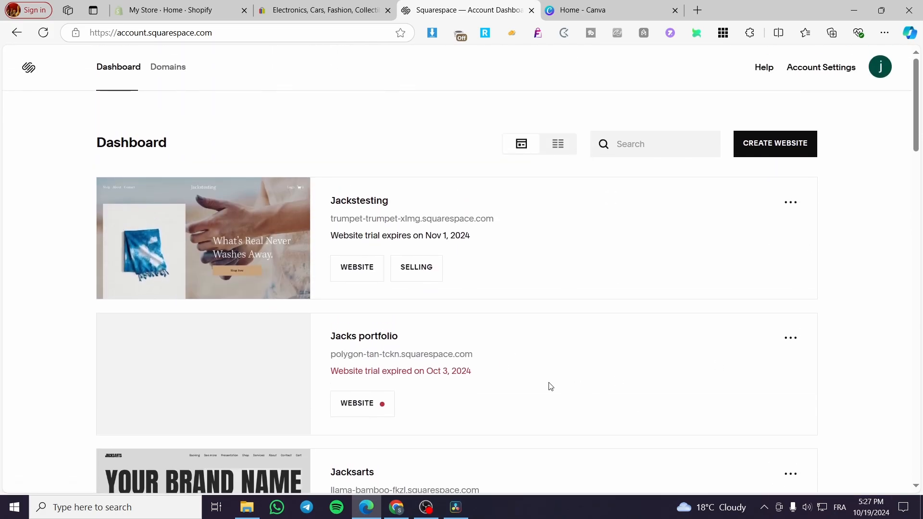
{"action": "left_click", "coordinate": [374, 202]}
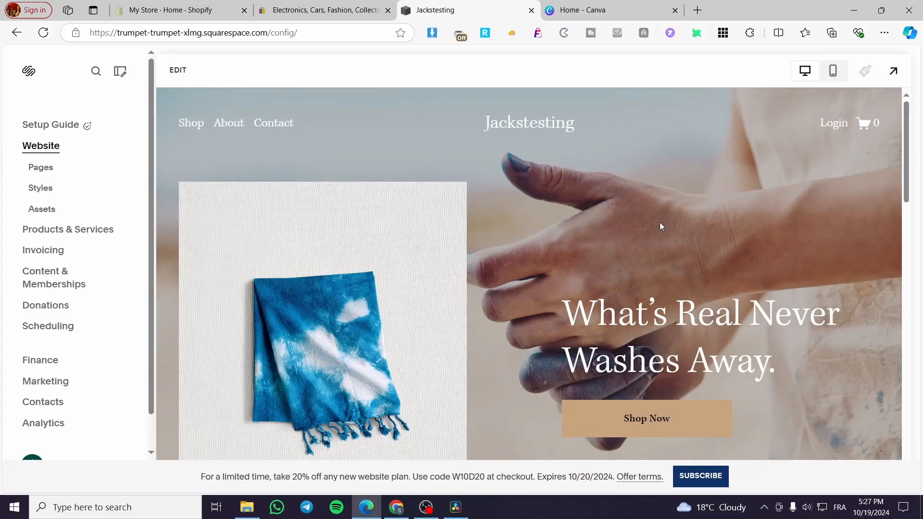
Open the Scheduling section of the Jackstesting website
{"action": "scroll", "coordinate": [572, 243], "scroll_direction": "down", "scroll_amount": 7}
{"action": "scroll", "coordinate": [577, 245], "scroll_direction": "up", "scroll_amount": 8}
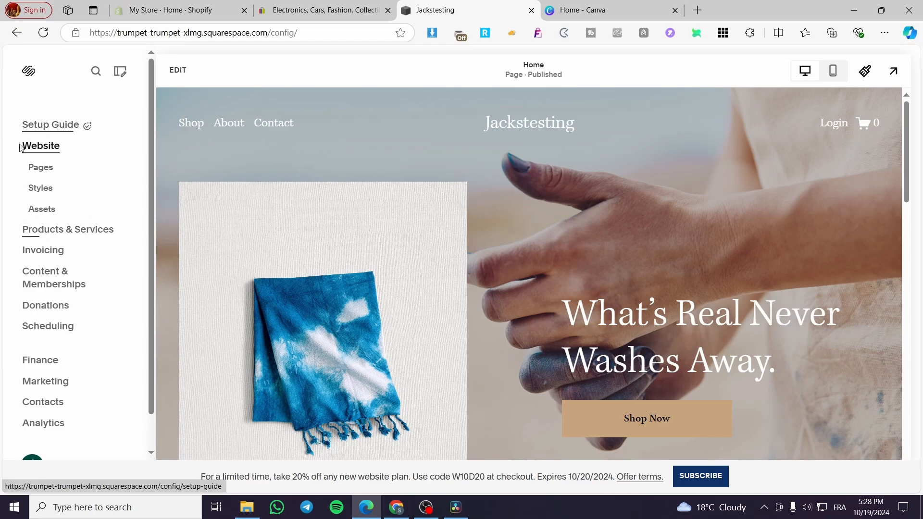
{"action": "scroll", "coordinate": [46, 197], "scroll_direction": "down", "scroll_amount": 1}
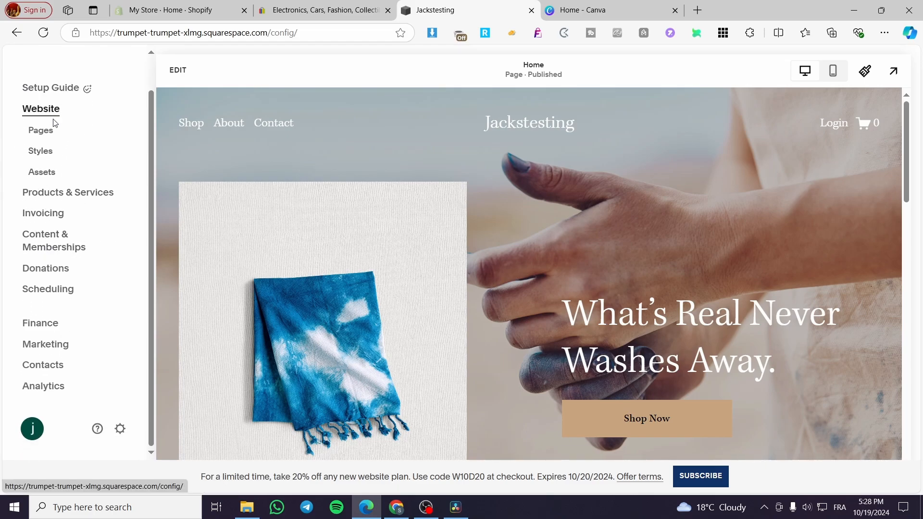
{"action": "left_click", "coordinate": [50, 295]}
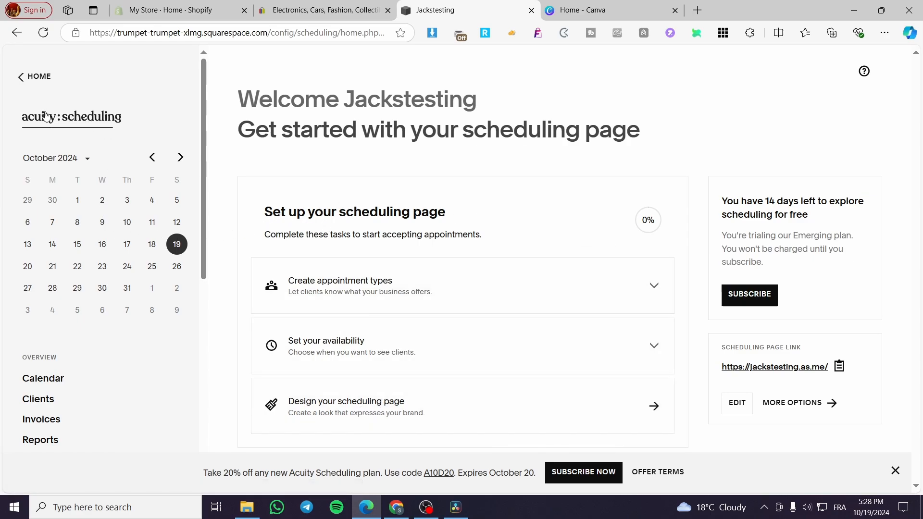
Look over the scheduling options, expand Create appointment types, and compare the Class (Group) form with Personal (1:1)
{"action": "scroll", "coordinate": [67, 346], "scroll_direction": "down", "scroll_amount": 3}
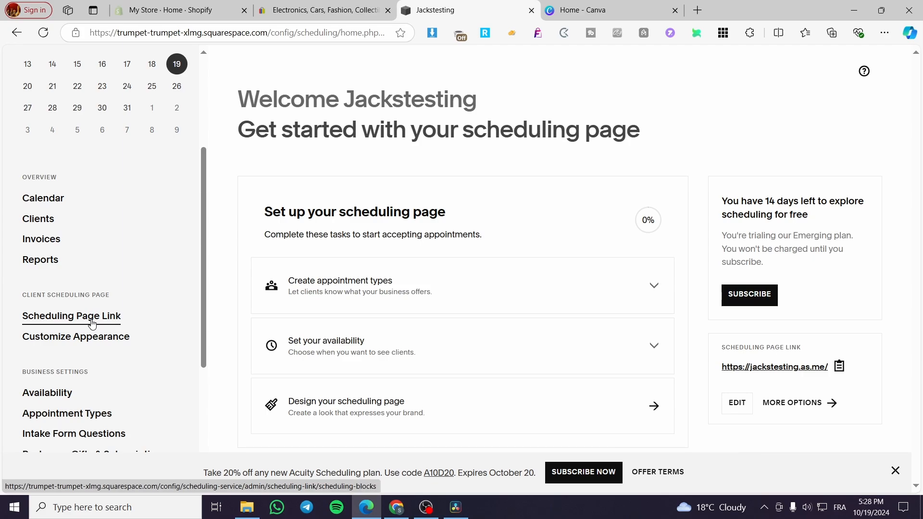
{"action": "scroll", "coordinate": [91, 317], "scroll_direction": "down", "scroll_amount": 1}
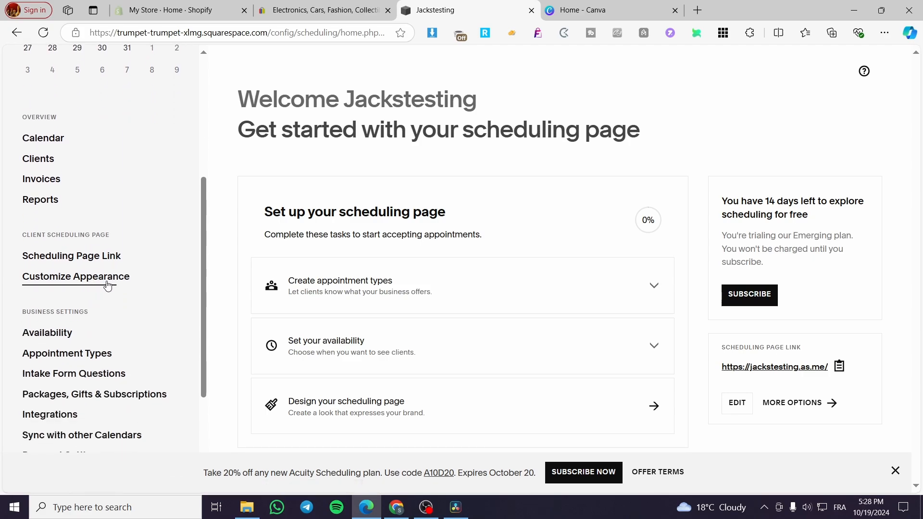
{"action": "scroll", "coordinate": [103, 286], "scroll_direction": "down", "scroll_amount": 2}
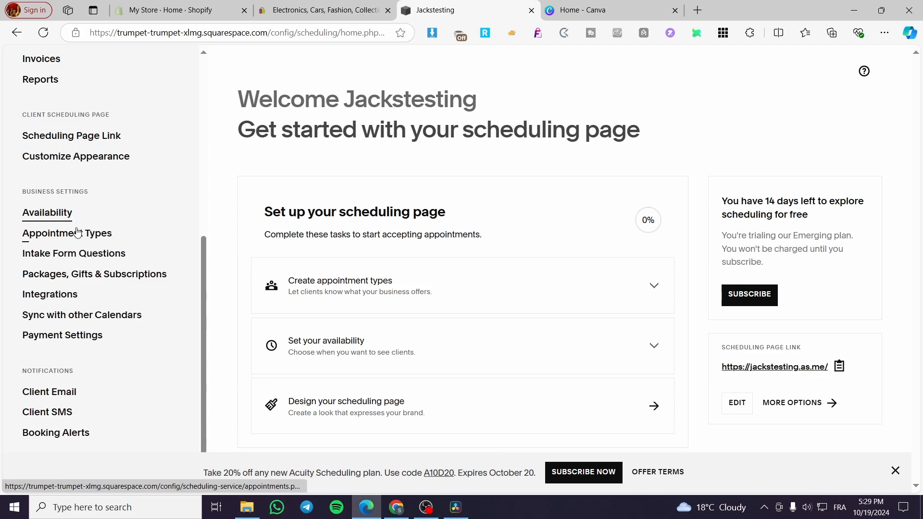
{"action": "scroll", "coordinate": [73, 361], "scroll_direction": "down", "scroll_amount": 1}
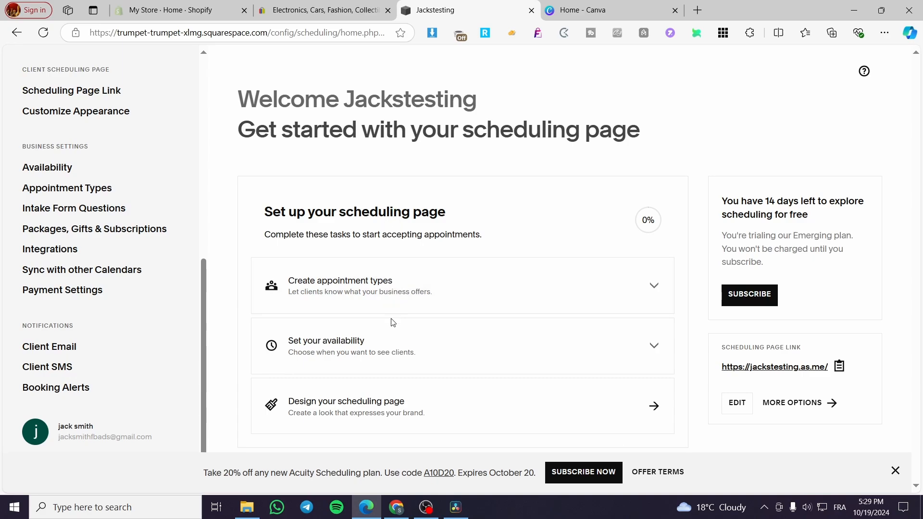
{"action": "scroll", "coordinate": [170, 331], "scroll_direction": "up", "scroll_amount": 6}
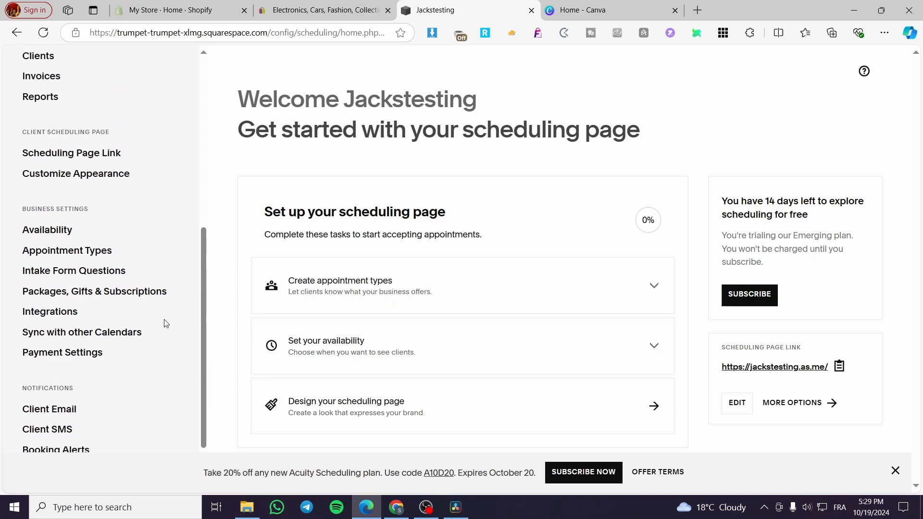
{"action": "left_click", "coordinate": [315, 287]}
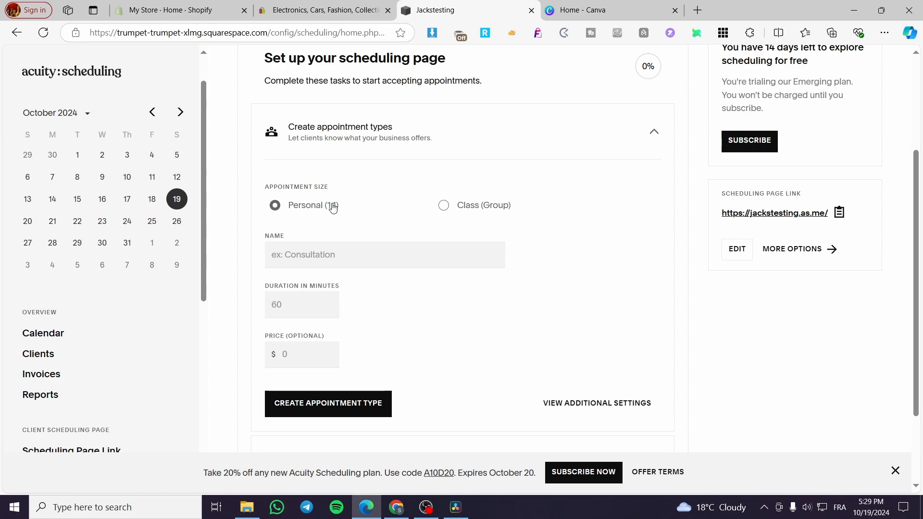
{"action": "left_click", "coordinate": [450, 207]}
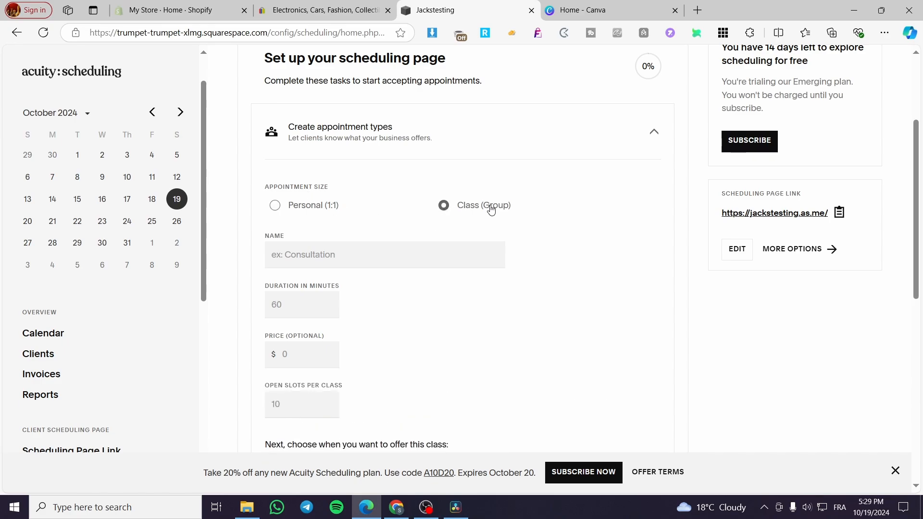
{"action": "left_click", "coordinate": [321, 209]}
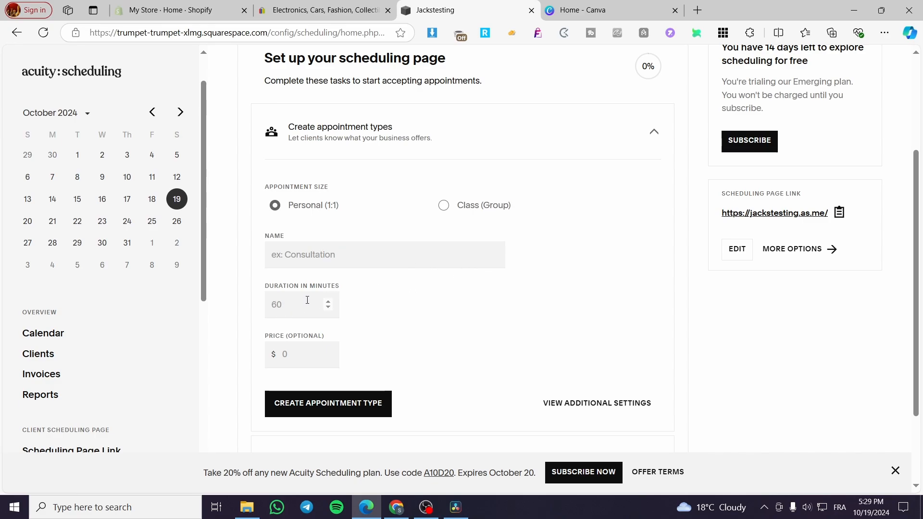
View the additional appointment type settings and return to the scheduling overview
{"action": "scroll", "coordinate": [321, 361], "scroll_direction": "down", "scroll_amount": 2}
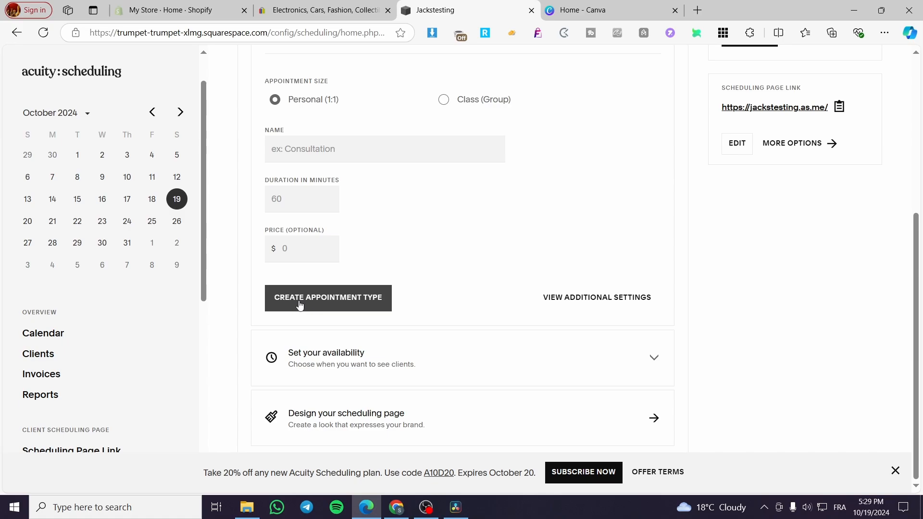
{"action": "left_click", "coordinate": [624, 304]}
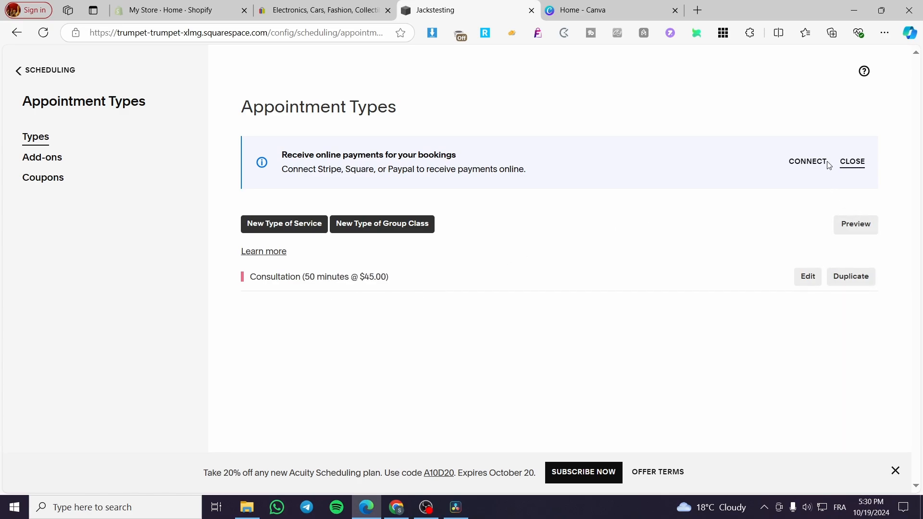
{"action": "left_click", "coordinate": [30, 70]}
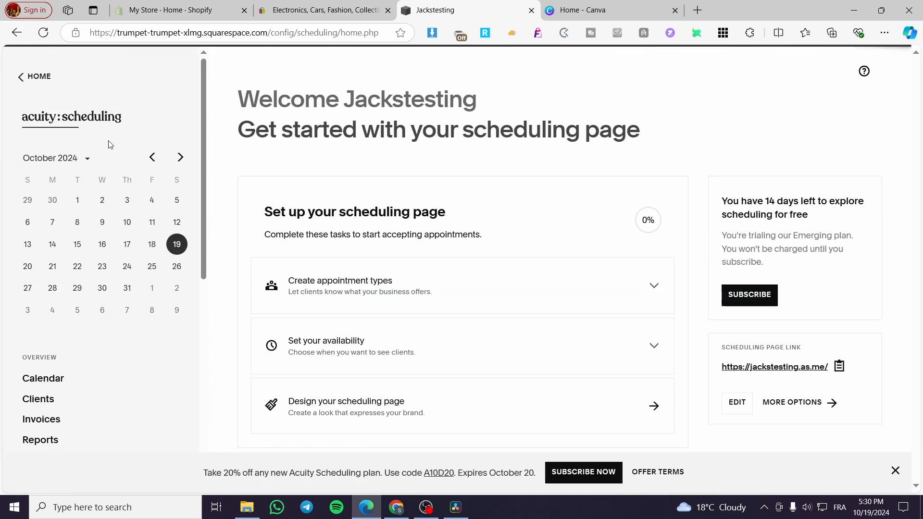
Expand Create appointment types, set the appointment size to Class (Group), and review the class fields
{"action": "left_click", "coordinate": [366, 292]}
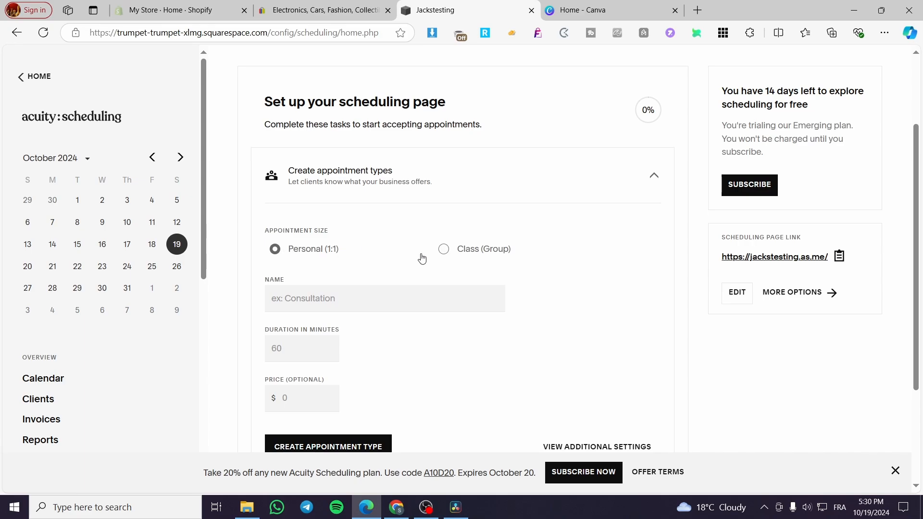
{"action": "left_click", "coordinate": [460, 258]}
{"action": "scroll", "coordinate": [396, 269], "scroll_direction": "down", "scroll_amount": 6}
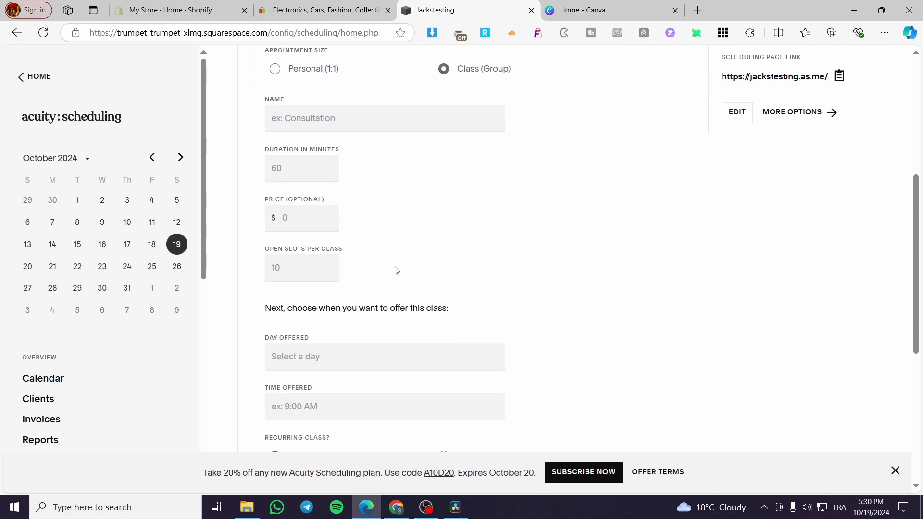
{"action": "scroll", "coordinate": [396, 269], "scroll_direction": "down", "scroll_amount": 2}
{"action": "scroll", "coordinate": [393, 264], "scroll_direction": "up", "scroll_amount": 7}
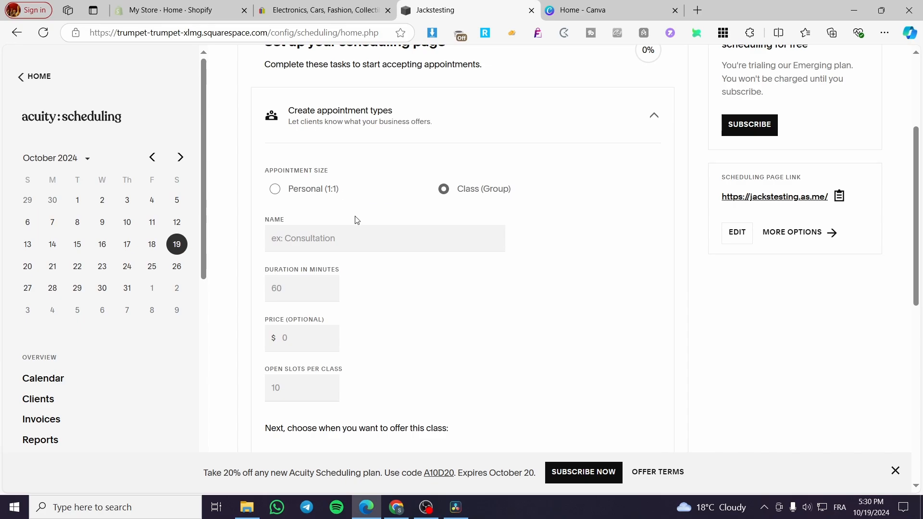
{"action": "scroll", "coordinate": [332, 231], "scroll_direction": "down", "scroll_amount": 1}
{"action": "scroll", "coordinate": [310, 242], "scroll_direction": "down", "scroll_amount": 1}
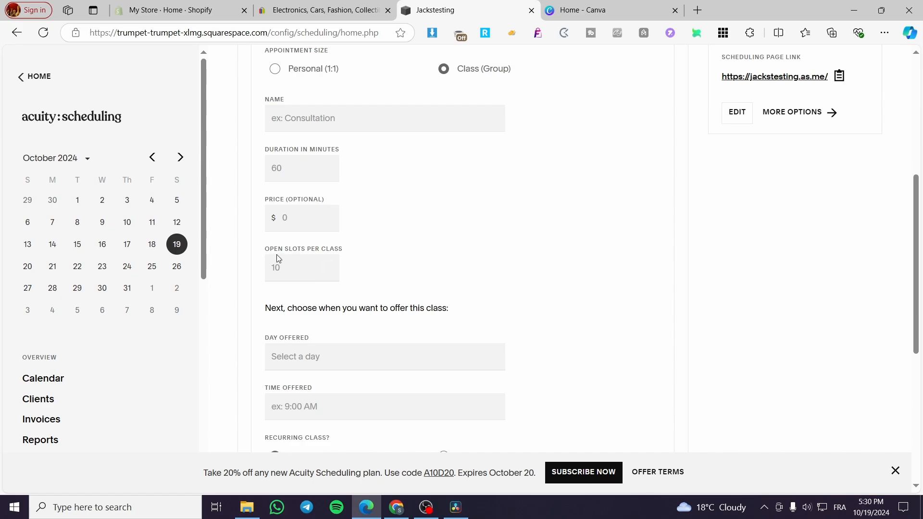
{"action": "scroll", "coordinate": [309, 274], "scroll_direction": "down", "scroll_amount": 1}
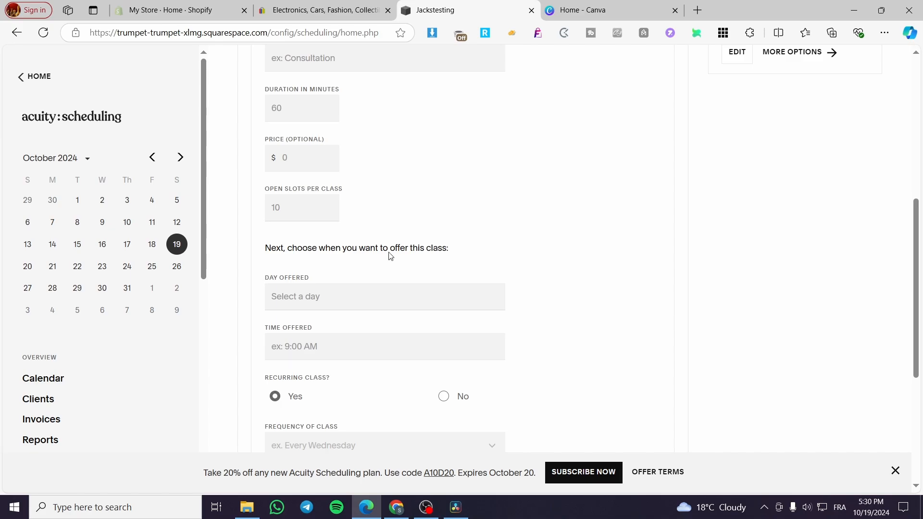
{"action": "scroll", "coordinate": [469, 229], "scroll_direction": "down", "scroll_amount": 2}
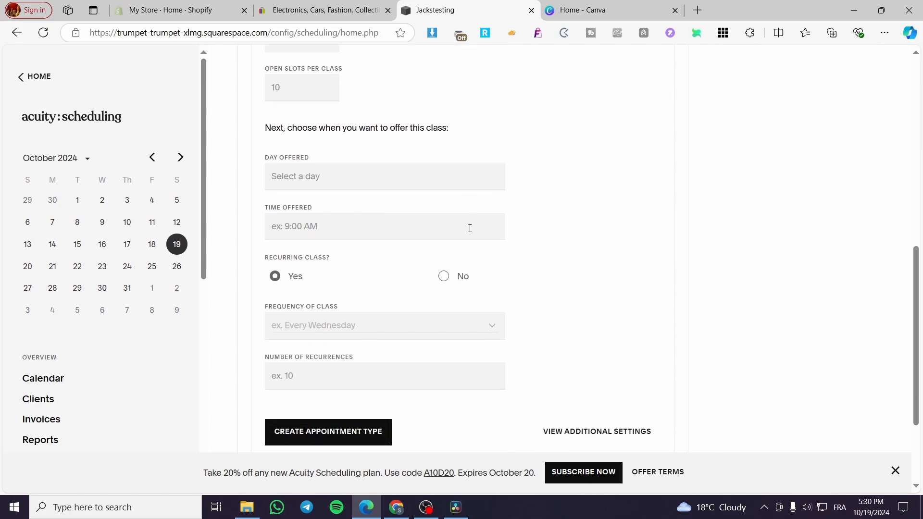
Set the class's day offered to 10/20/2024 and mark the class as not recurring
{"action": "left_click", "coordinate": [321, 176]}
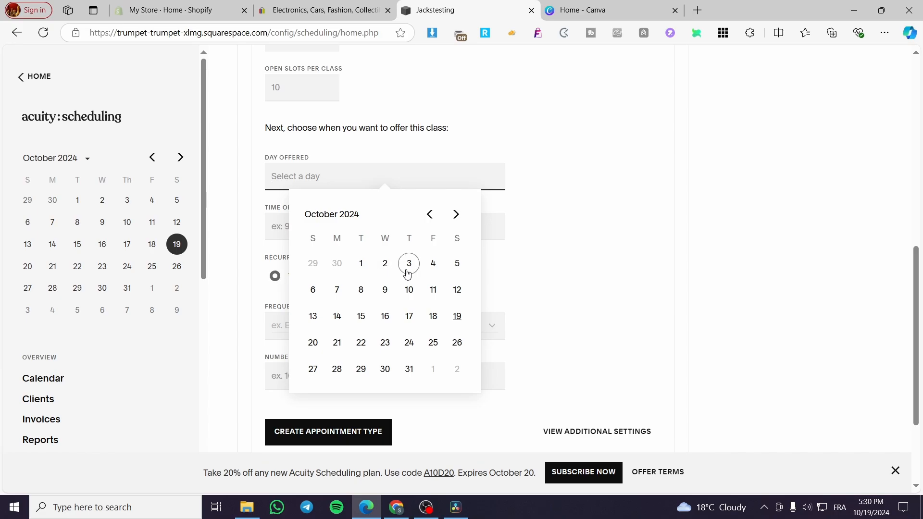
{"action": "left_click", "coordinate": [409, 290]}
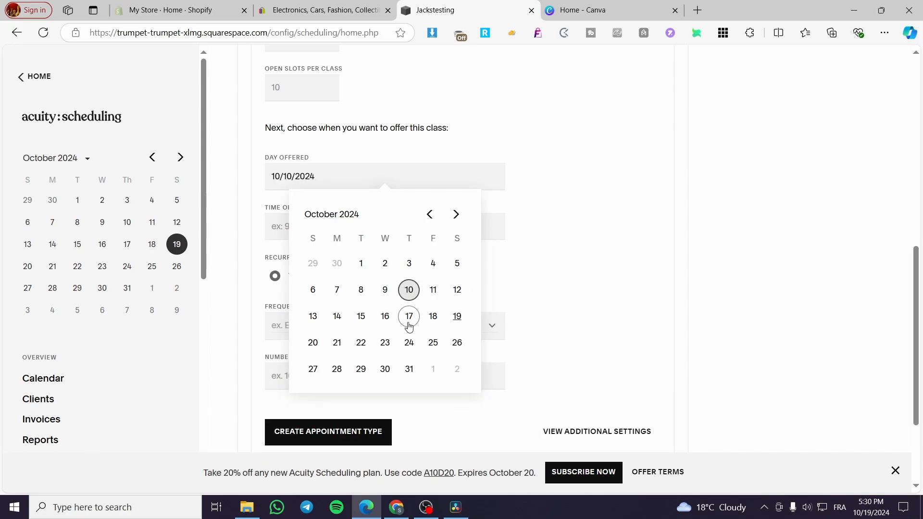
{"action": "left_click", "coordinate": [313, 342]}
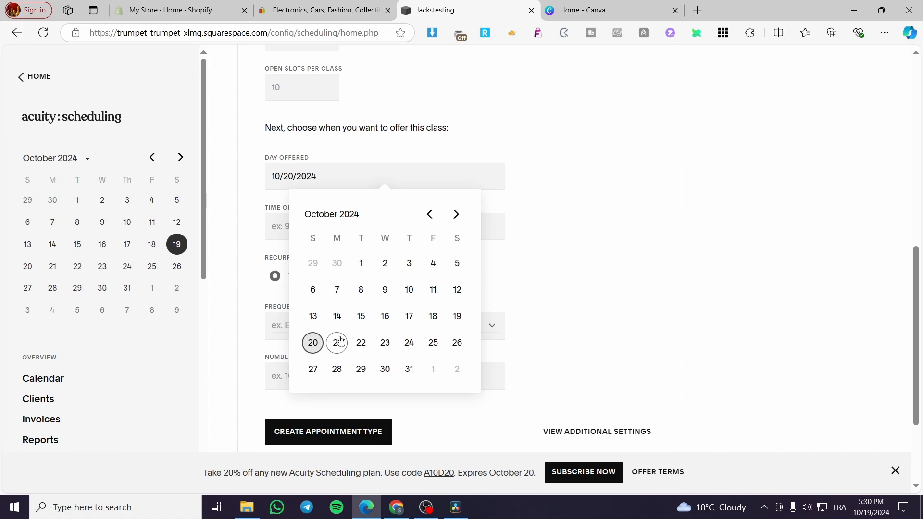
{"action": "left_click", "coordinate": [563, 267]}
Set the class's time offered to 9:00am
{"action": "left_click", "coordinate": [294, 230]}
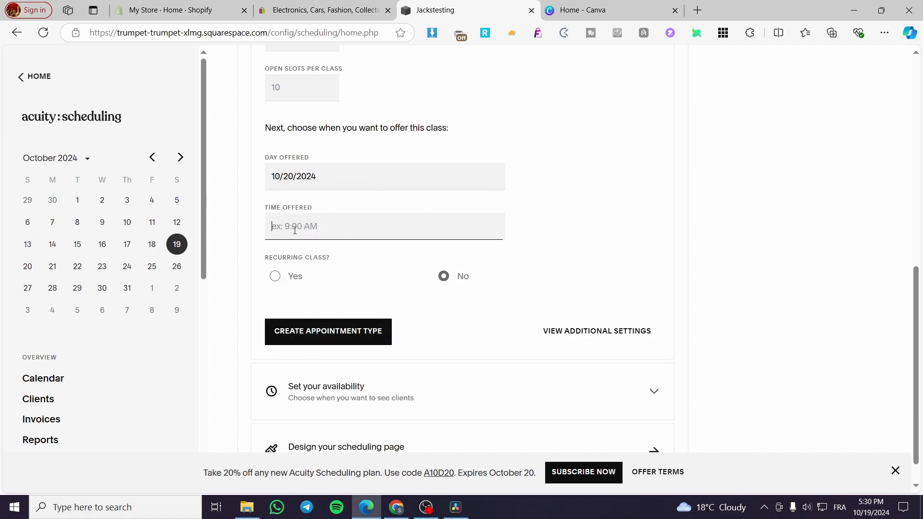
{"action": "type", "text": "9"}
{"action": "left_click", "coordinate": [322, 247]}
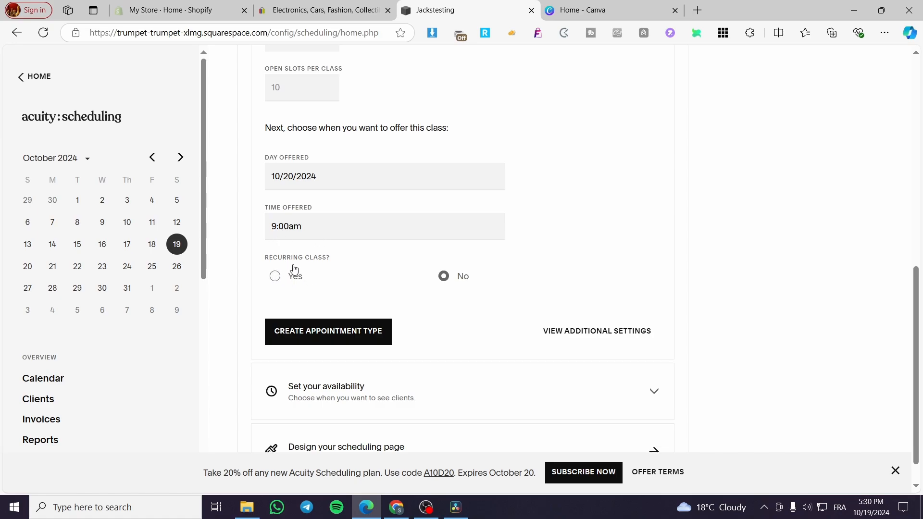
{"action": "scroll", "coordinate": [482, 255], "scroll_direction": "down", "scroll_amount": 1}
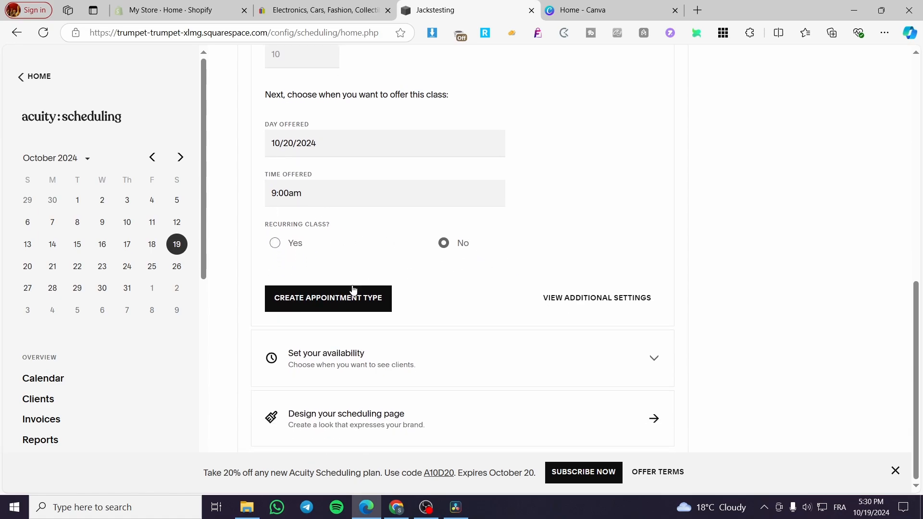
Name the group class "Jacks Group Meeting" and set its duration to 30 minutes
{"action": "left_click", "coordinate": [331, 308]}
{"action": "scroll", "coordinate": [383, 276], "scroll_direction": "up", "scroll_amount": 7}
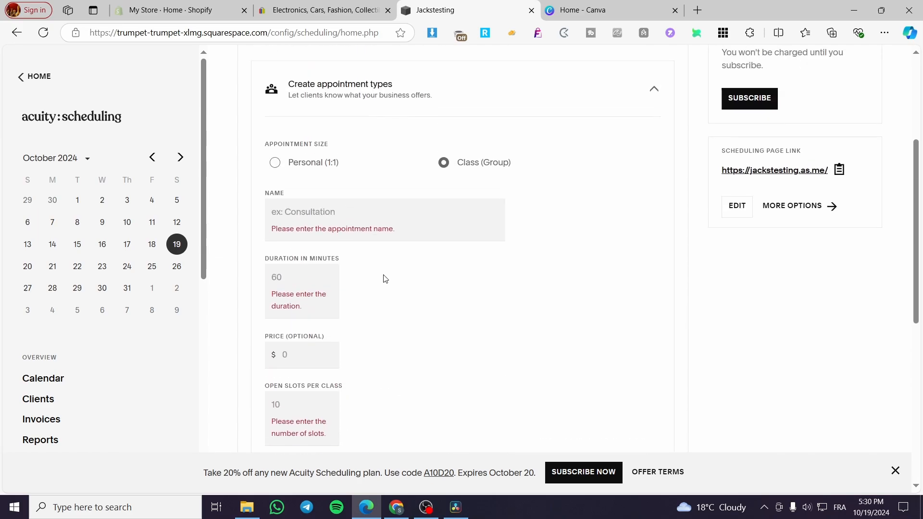
{"action": "left_click", "coordinate": [331, 221]}
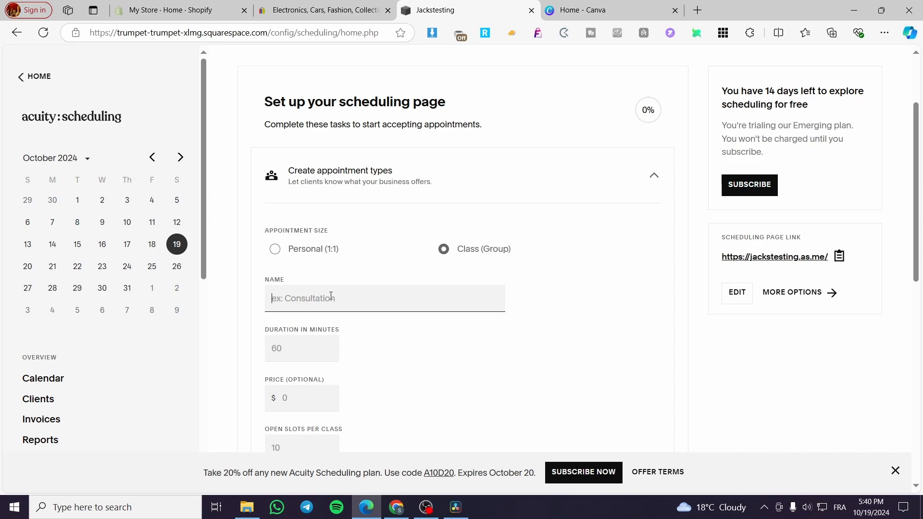
{"action": "type", "text": "Jacks Group Meeting"}
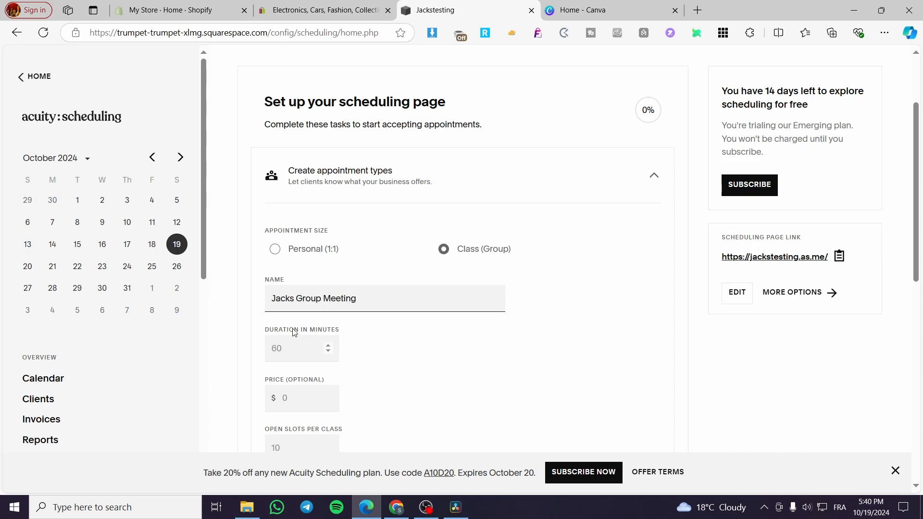
{"action": "scroll", "coordinate": [298, 294], "scroll_direction": "down", "scroll_amount": 1}
{"action": "left_click", "coordinate": [274, 292]}
{"action": "type", "text": "30"}
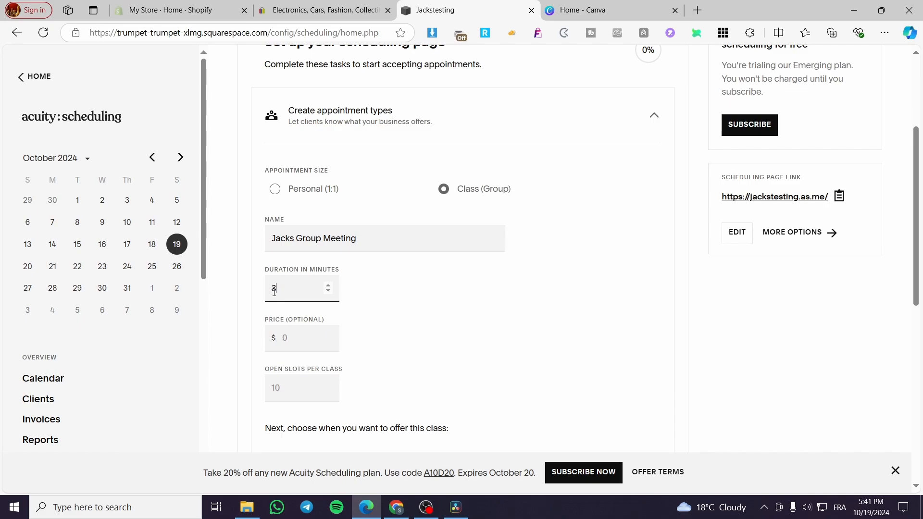
{"action": "left_click", "coordinate": [346, 280]}
Set the class price to $25 and the open slots per class to 30
{"action": "left_click", "coordinate": [306, 340]}
{"action": "left_click", "coordinate": [363, 329]}
{"action": "scroll", "coordinate": [297, 337], "scroll_direction": "down", "scroll_amount": 2}
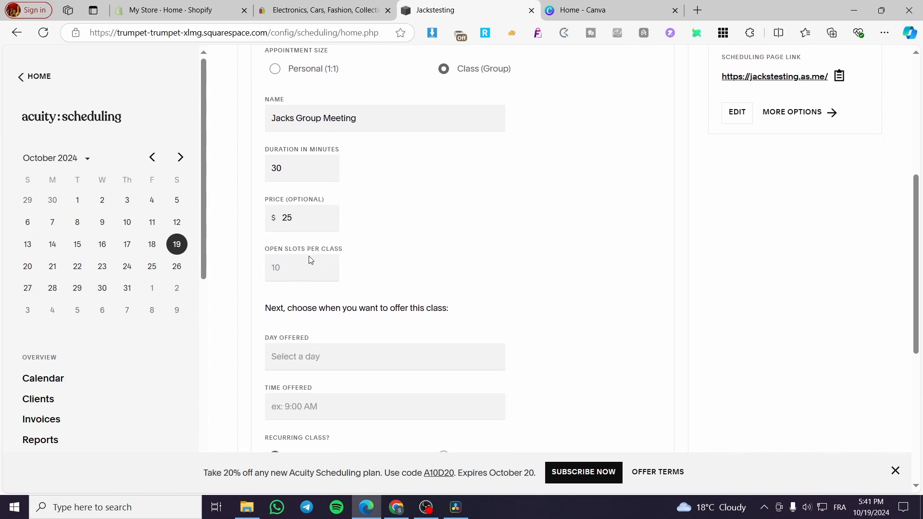
{"action": "left_click", "coordinate": [302, 268]}
{"action": "left_click", "coordinate": [425, 277]}
Offer the class on 10/20/2024 at 9:00am
{"action": "scroll", "coordinate": [350, 303], "scroll_direction": "down", "scroll_amount": 2}
{"action": "left_click", "coordinate": [305, 238]}
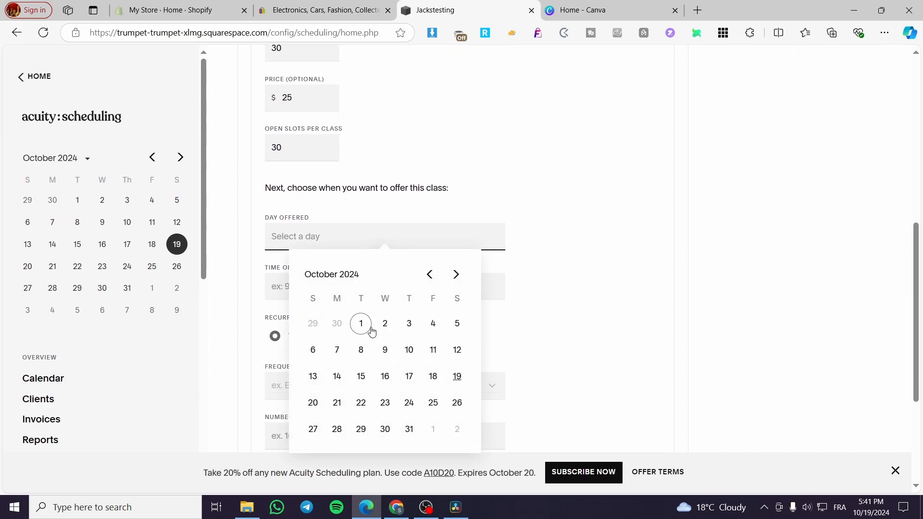
{"action": "left_click", "coordinate": [313, 402]}
{"action": "left_click", "coordinate": [276, 285]}
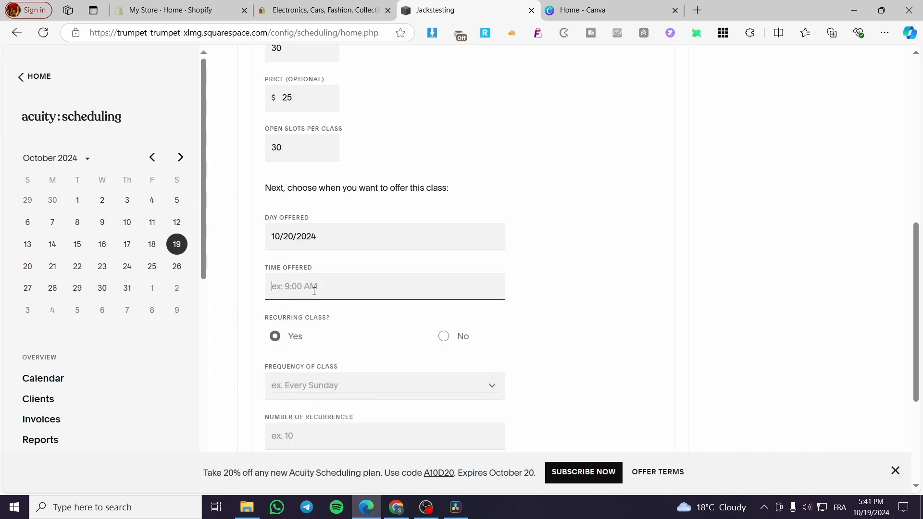
{"action": "type", "text": "9"}
{"action": "left_click", "coordinate": [326, 331]}
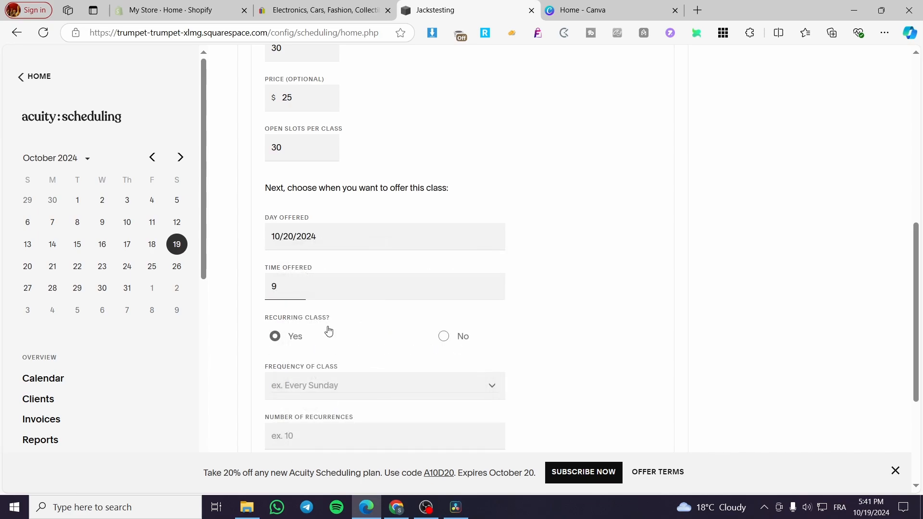
Make the class recur on the 20th of every month with 10 recurrences, and create the appointment type
{"action": "left_click", "coordinate": [458, 338]}
{"action": "scroll", "coordinate": [433, 342], "scroll_direction": "down", "scroll_amount": 2}
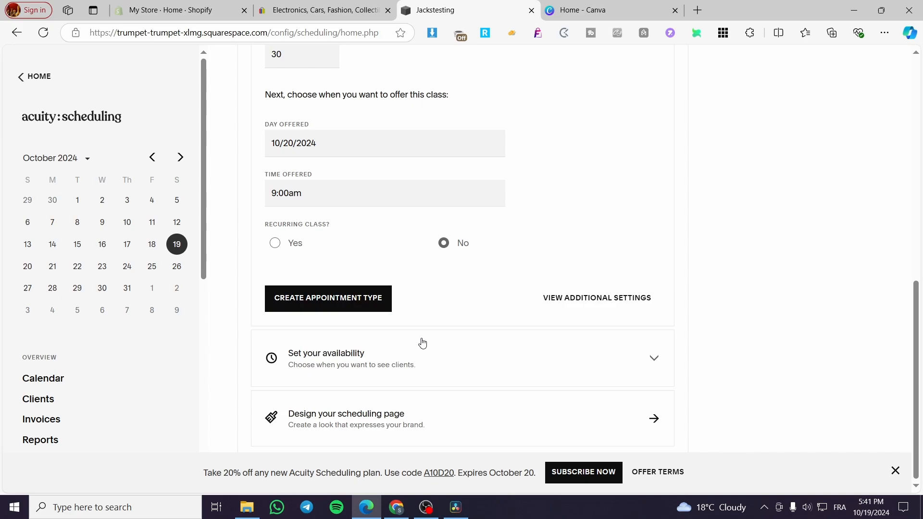
{"action": "left_click", "coordinate": [314, 249]}
{"action": "scroll", "coordinate": [326, 257], "scroll_direction": "down", "scroll_amount": 1}
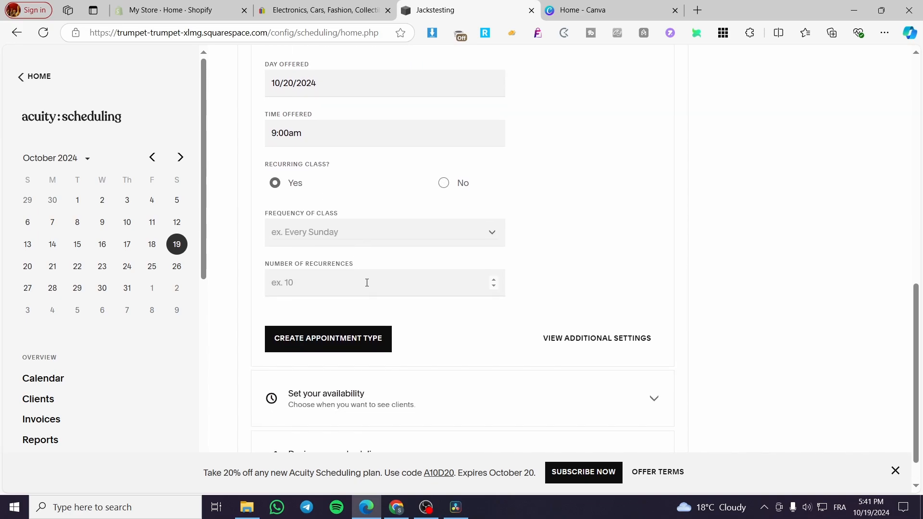
{"action": "left_click", "coordinate": [386, 239]}
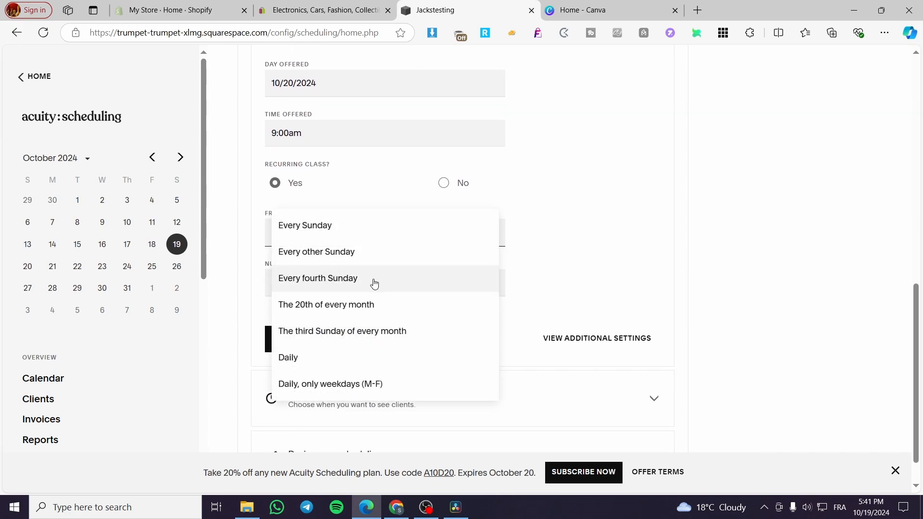
{"action": "left_click", "coordinate": [407, 306]}
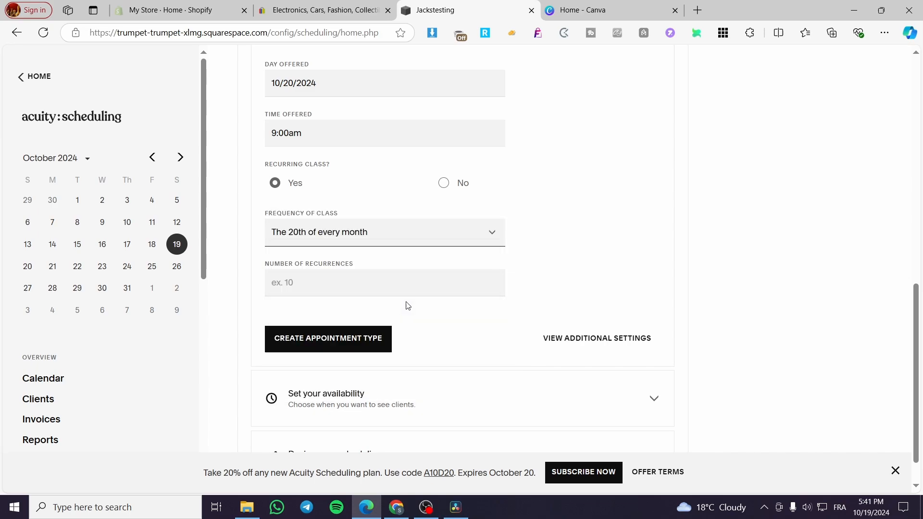
{"action": "left_click", "coordinate": [316, 281]}
{"action": "type", "text": "10"}
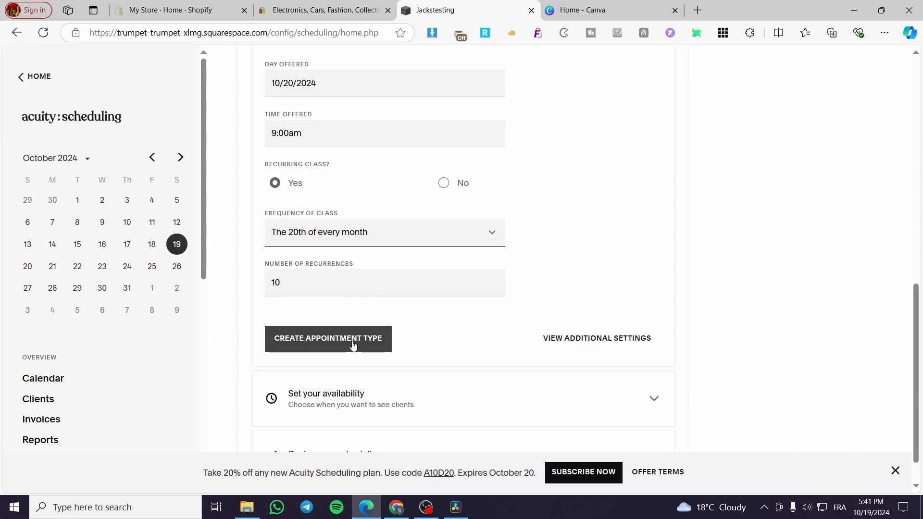
{"action": "left_click", "coordinate": [353, 345]}
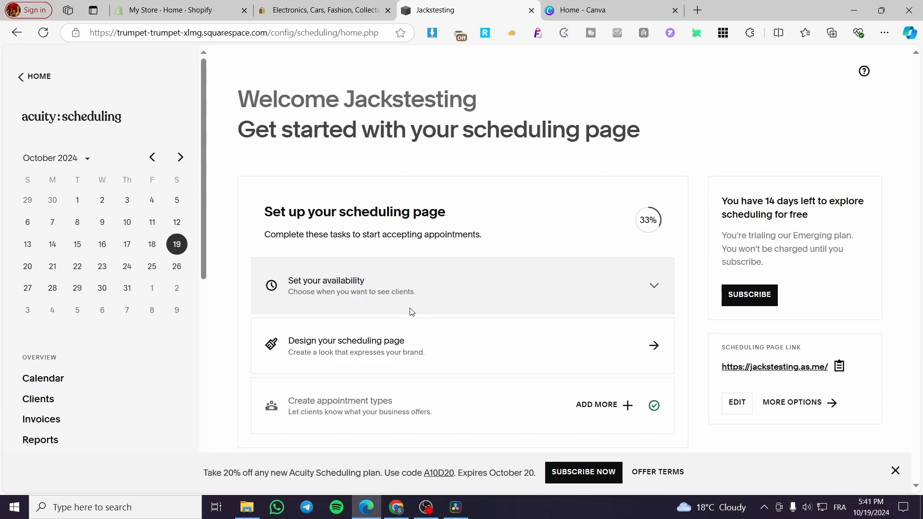
Open the scheduling page design settings and compare the Monthly template with the Daily one, leaving Daily selected
{"action": "left_click", "coordinate": [368, 342]}
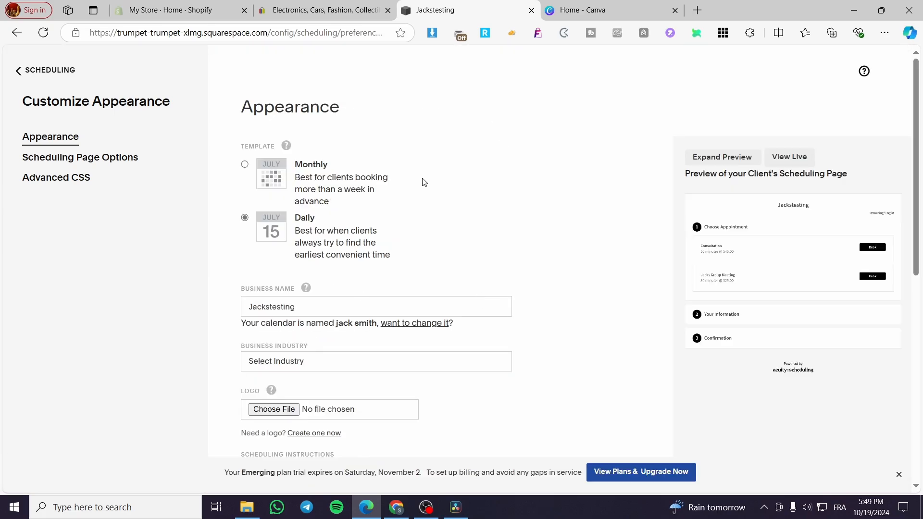
{"action": "left_click", "coordinate": [245, 165]}
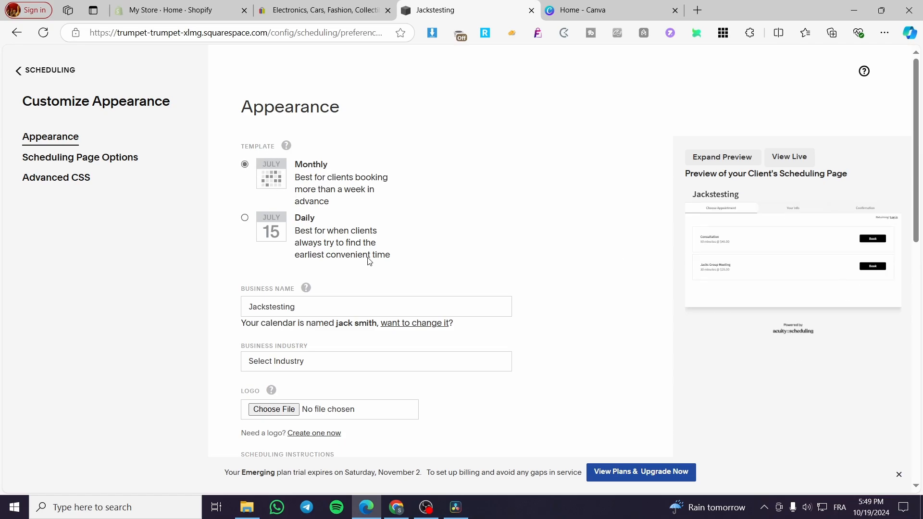
{"action": "left_click", "coordinate": [245, 218]}
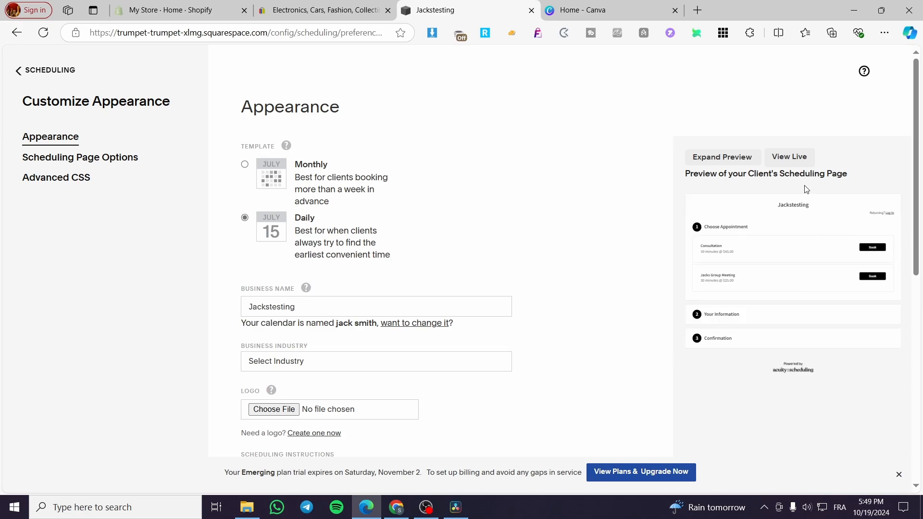
Look through the expanded preview of the client's scheduling page and close it
{"action": "left_click", "coordinate": [754, 160]}
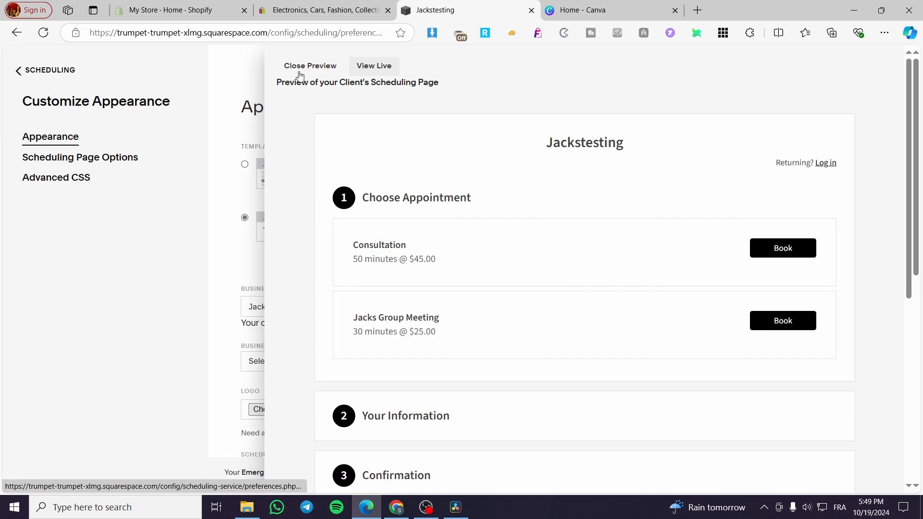
{"action": "scroll", "coordinate": [576, 298], "scroll_direction": "down", "scroll_amount": 4}
{"action": "scroll", "coordinate": [546, 288], "scroll_direction": "up", "scroll_amount": 4}
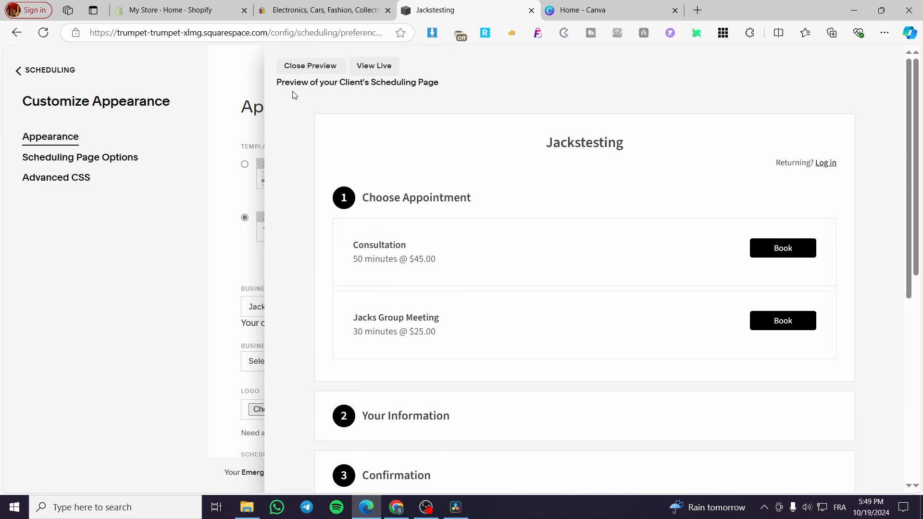
{"action": "left_click", "coordinate": [301, 66]}
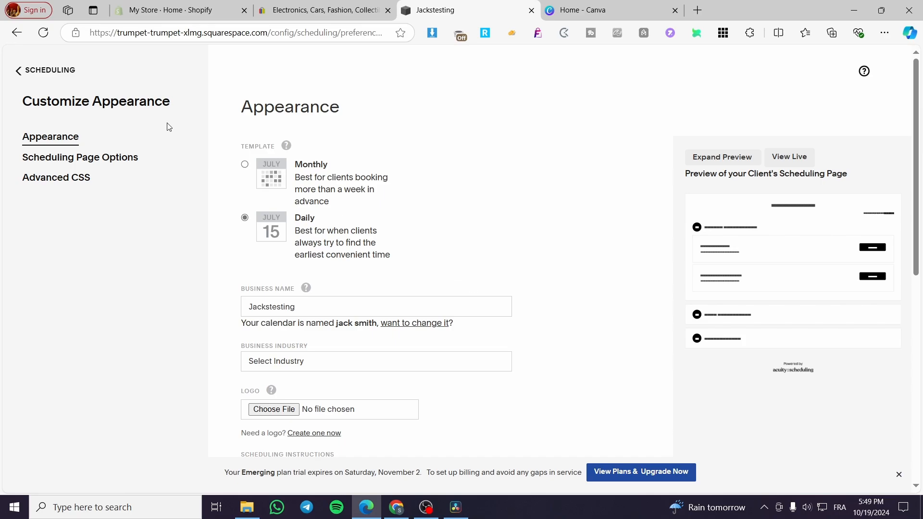
Set the business industry to Bakery and check the expanded preview of the scheduling page
{"action": "scroll", "coordinate": [409, 409], "scroll_direction": "down", "scroll_amount": 2}
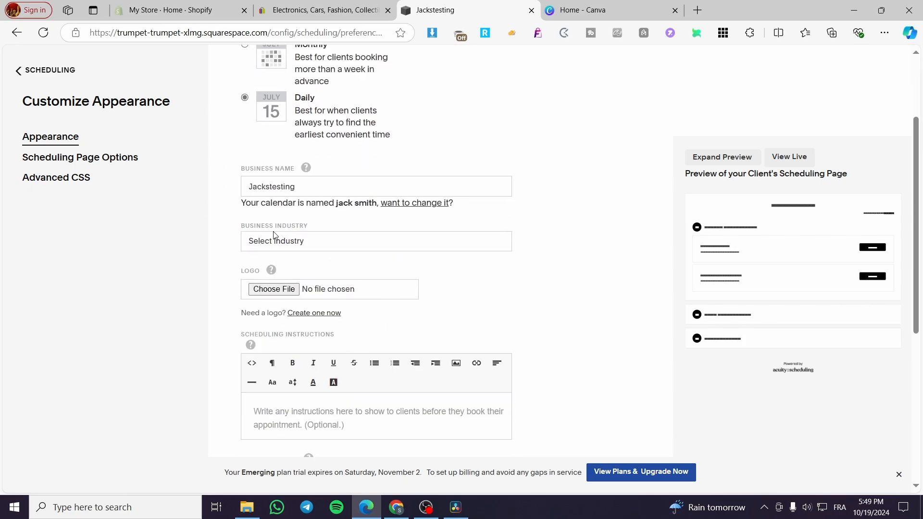
{"action": "left_click", "coordinate": [272, 247]}
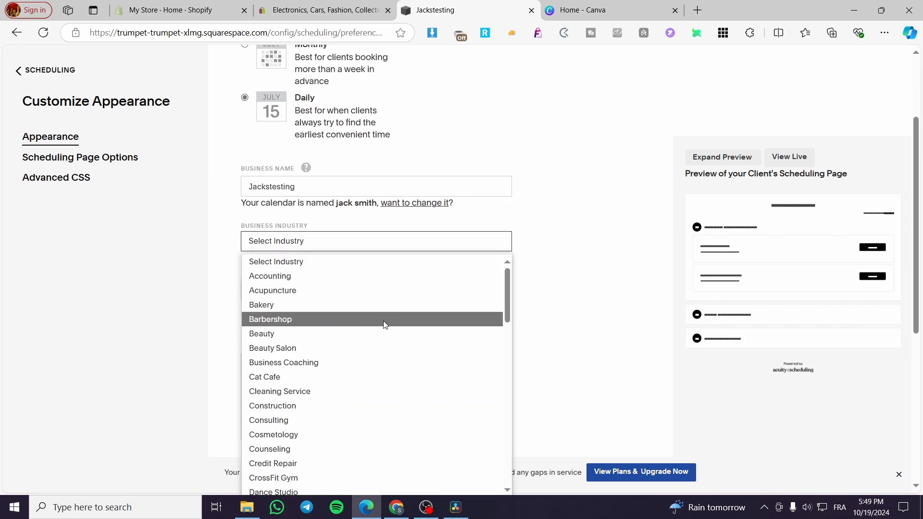
{"action": "scroll", "coordinate": [383, 322], "scroll_direction": "down", "scroll_amount": 1}
{"action": "scroll", "coordinate": [383, 323], "scroll_direction": "up", "scroll_amount": 1}
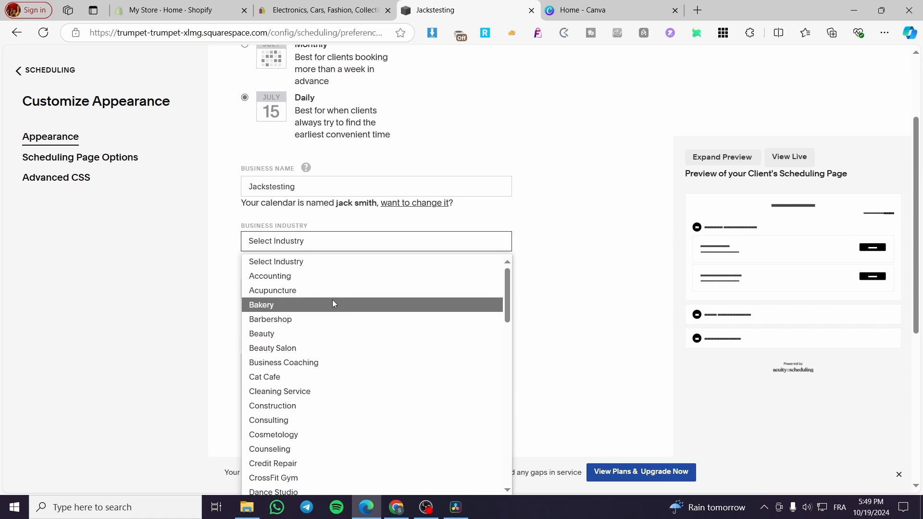
{"action": "left_click", "coordinate": [334, 304]}
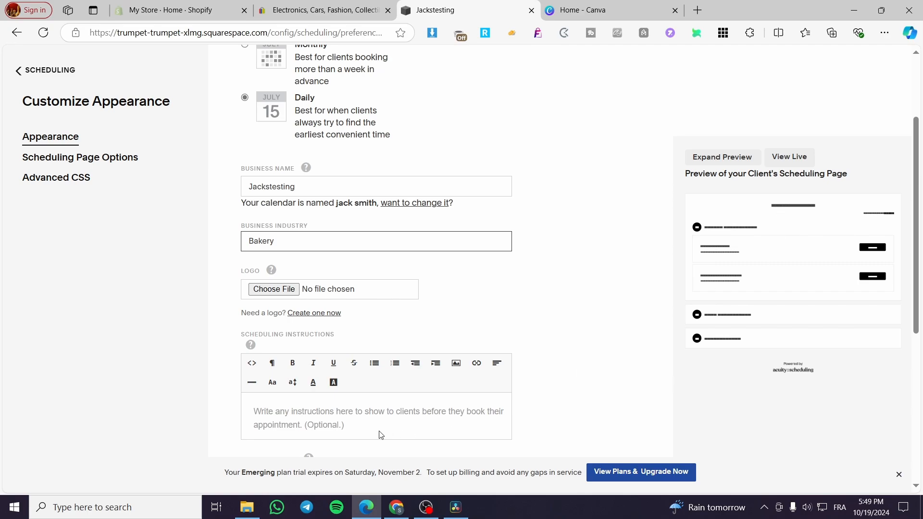
{"action": "left_click", "coordinate": [722, 156]}
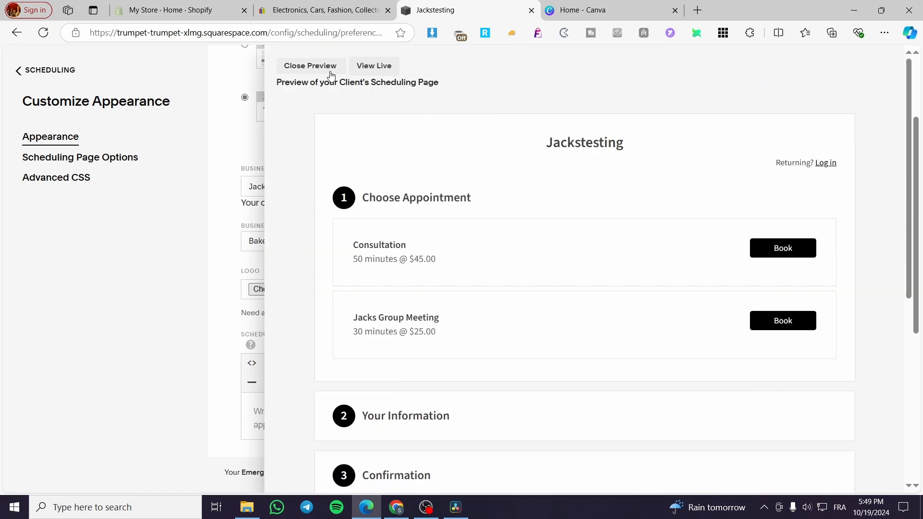
{"action": "left_click", "coordinate": [310, 65]}
Review the scheduling instructions editor and the week start, time format, language and font settings
{"action": "scroll", "coordinate": [308, 344], "scroll_direction": "down", "scroll_amount": 1}
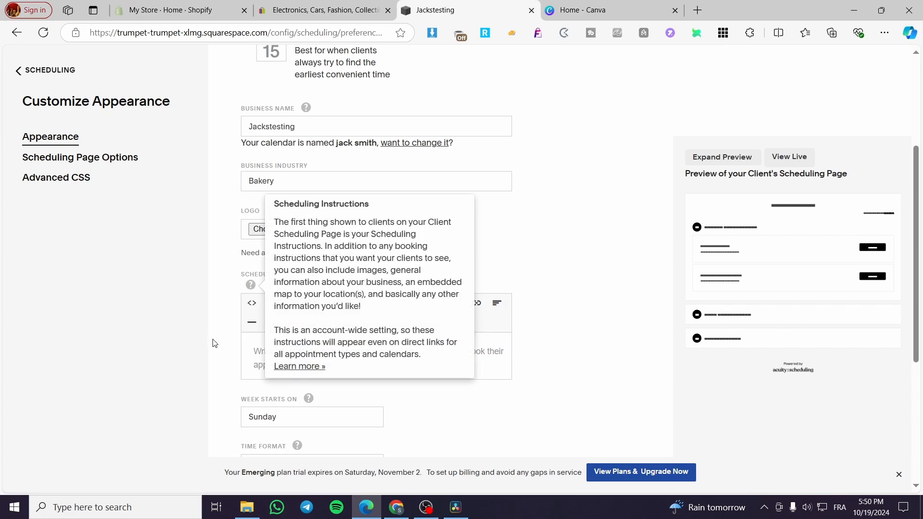
{"action": "left_click", "coordinate": [331, 359]}
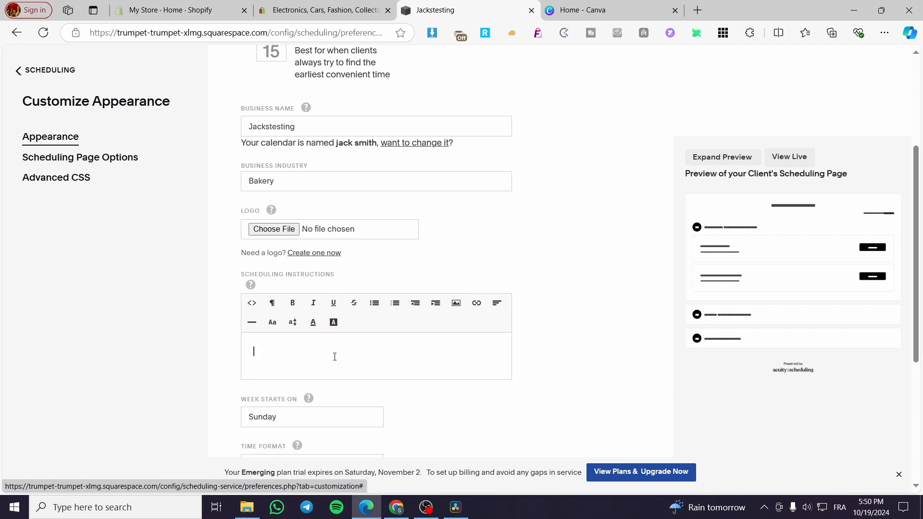
{"action": "scroll", "coordinate": [334, 355], "scroll_direction": "down", "scroll_amount": 2}
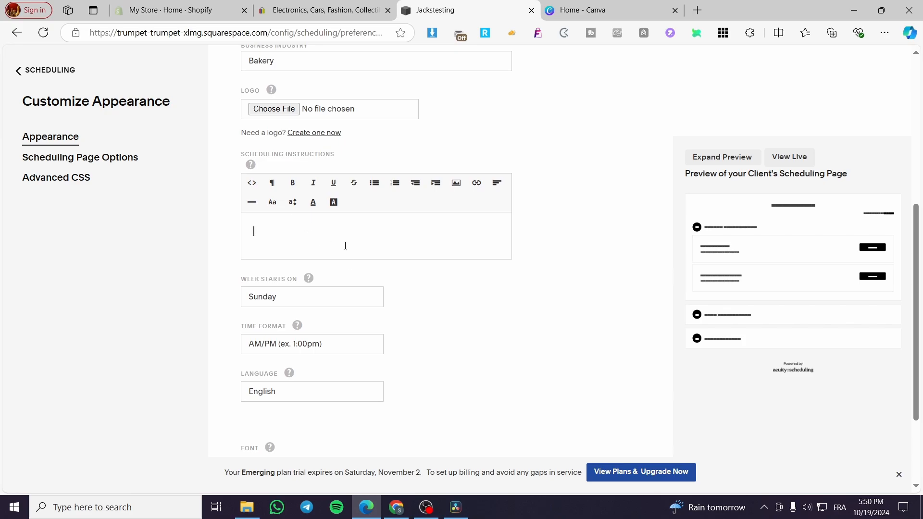
{"action": "left_click", "coordinate": [279, 244]}
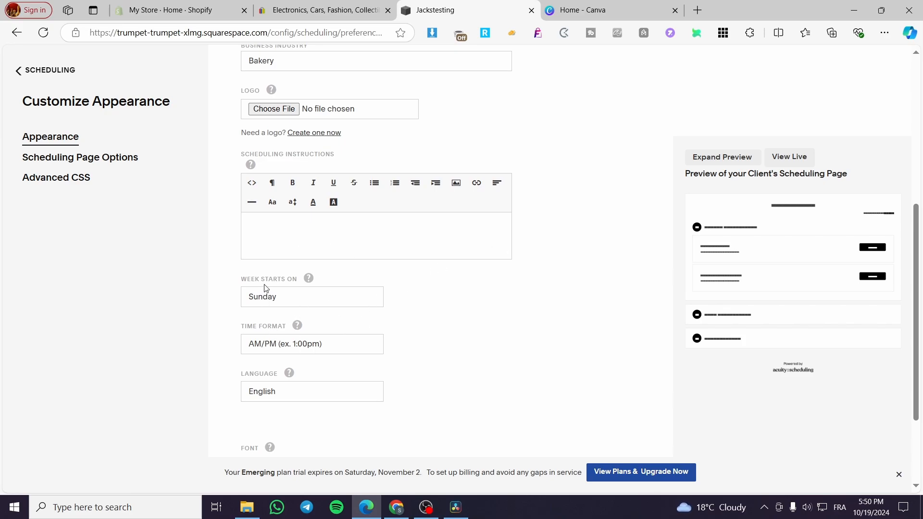
{"action": "scroll", "coordinate": [305, 304], "scroll_direction": "down", "scroll_amount": 2}
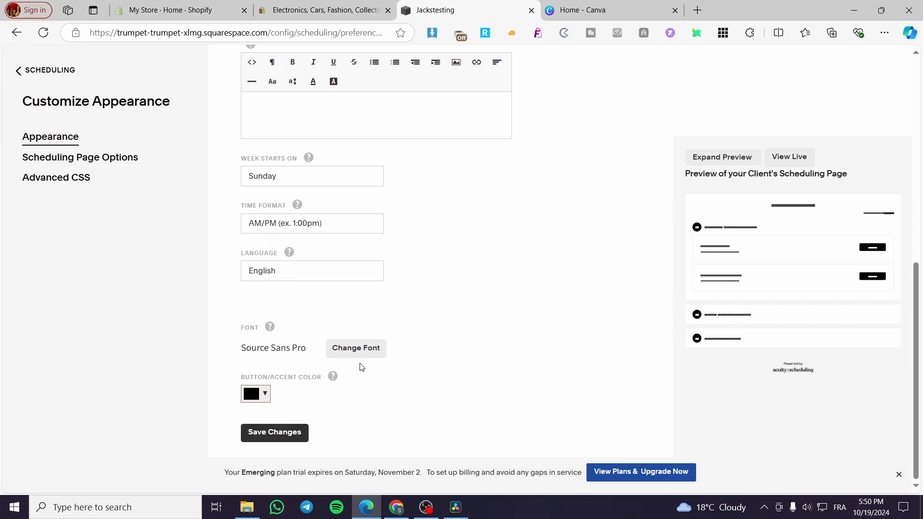
Set the button/accent color to golden yellow, check it in the expanded preview, and save the appearance changes
{"action": "left_click", "coordinate": [266, 401]}
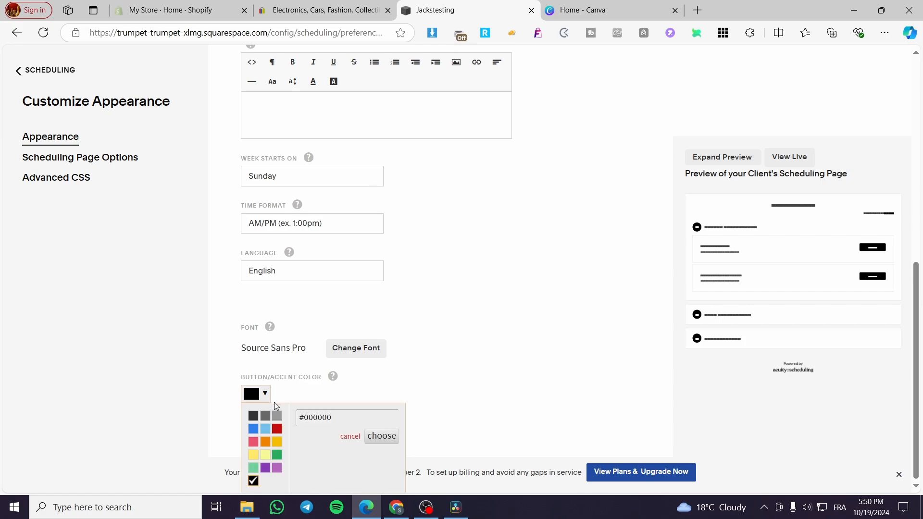
{"action": "left_click", "coordinate": [278, 445]}
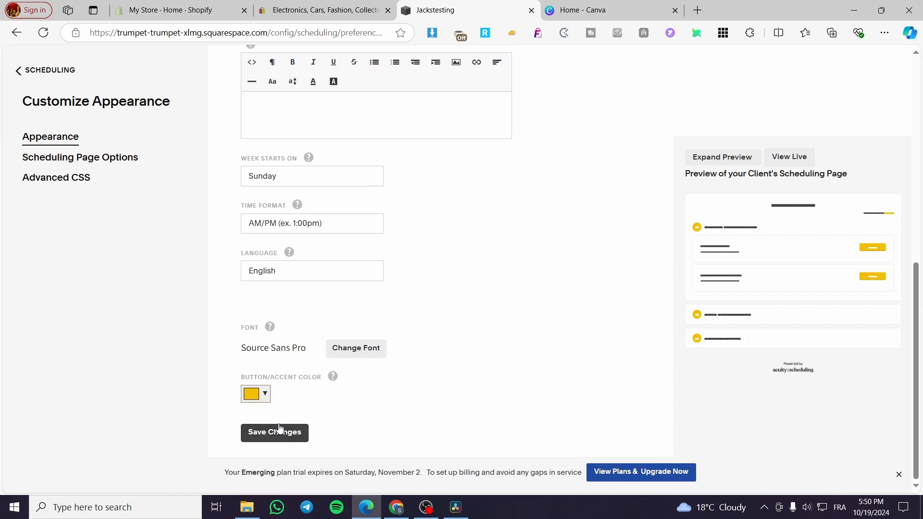
{"action": "left_click", "coordinate": [710, 161]}
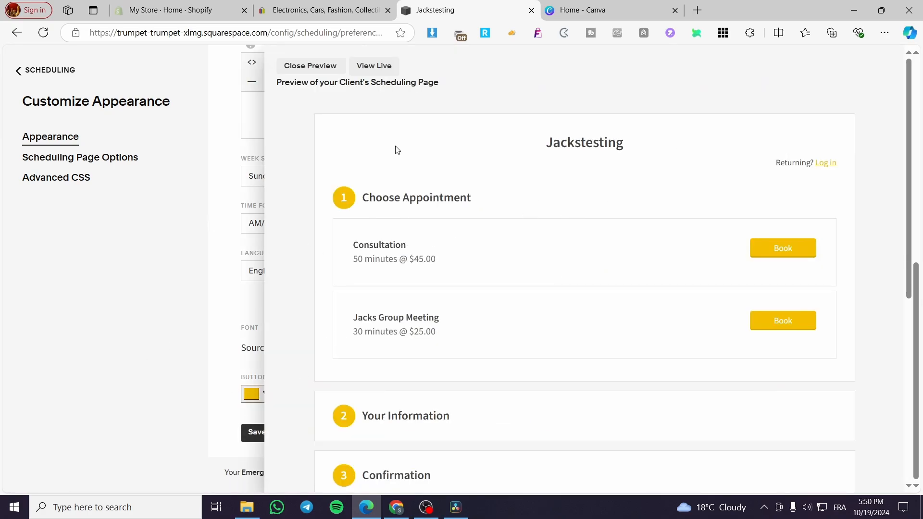
{"action": "left_click", "coordinate": [319, 66]}
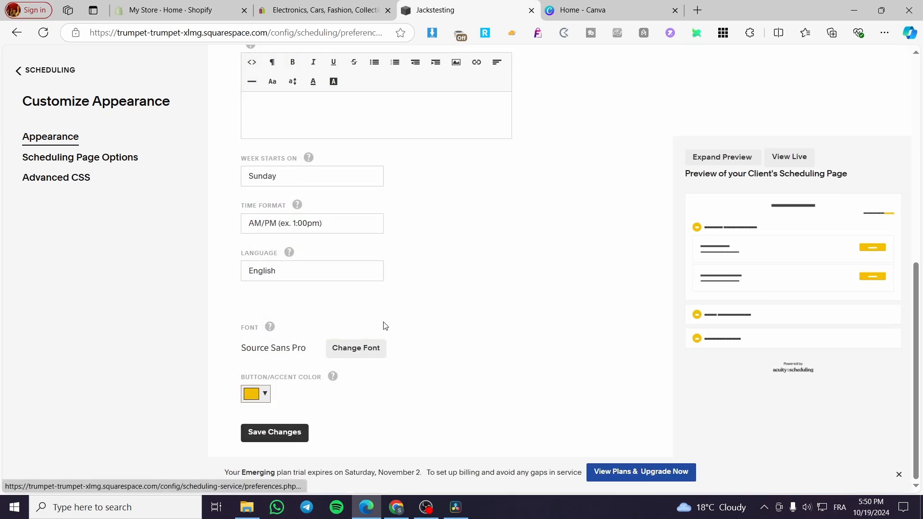
{"action": "left_click", "coordinate": [273, 438]}
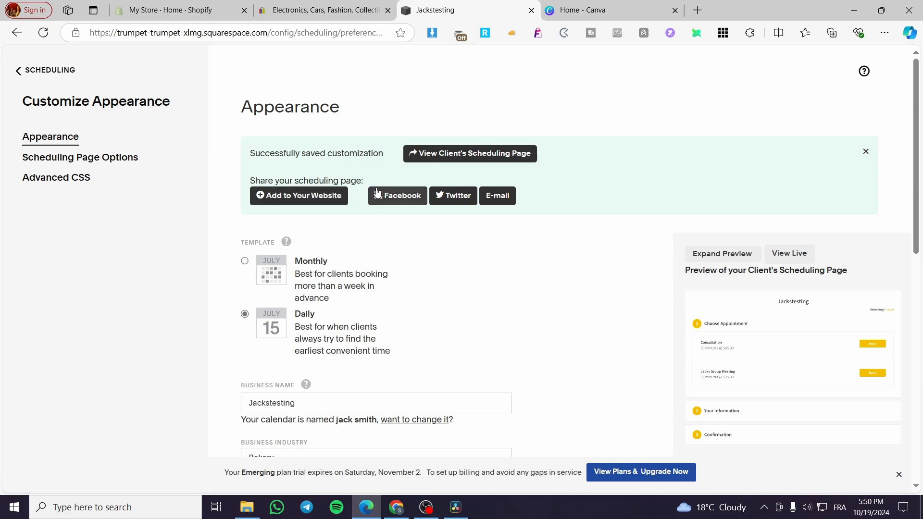
Require clients to enter a phone number in the scheduling page options and save the changes
{"action": "left_click", "coordinate": [73, 159]}
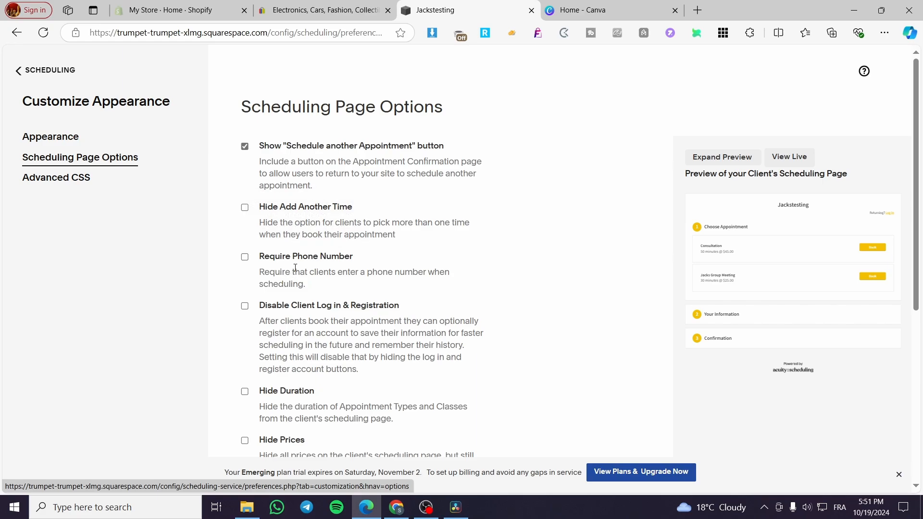
{"action": "left_click", "coordinate": [244, 257]}
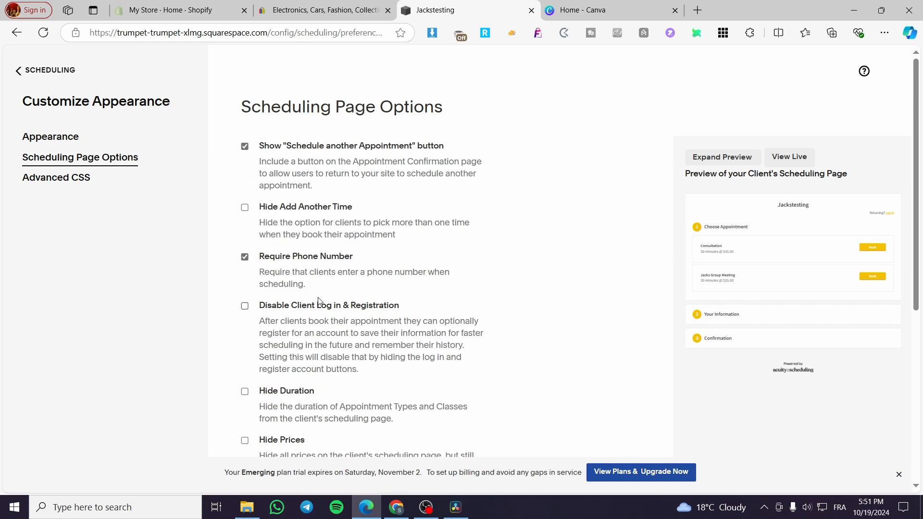
{"action": "scroll", "coordinate": [319, 302], "scroll_direction": "down", "scroll_amount": 2}
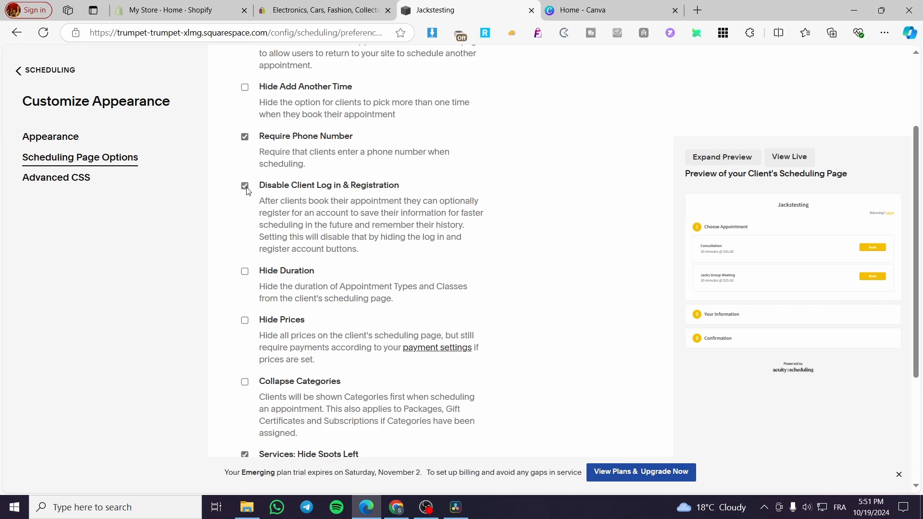
{"action": "scroll", "coordinate": [282, 289], "scroll_direction": "down", "scroll_amount": 1}
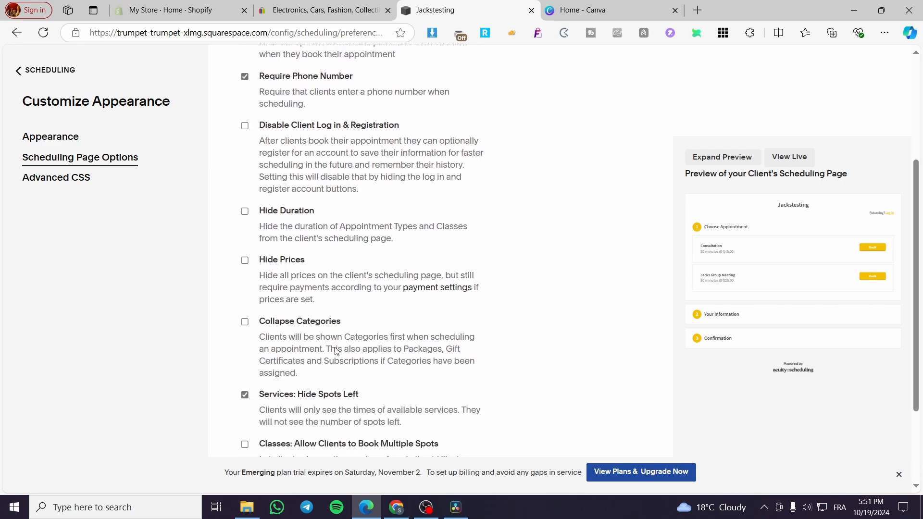
{"action": "scroll", "coordinate": [287, 340], "scroll_direction": "down", "scroll_amount": 2}
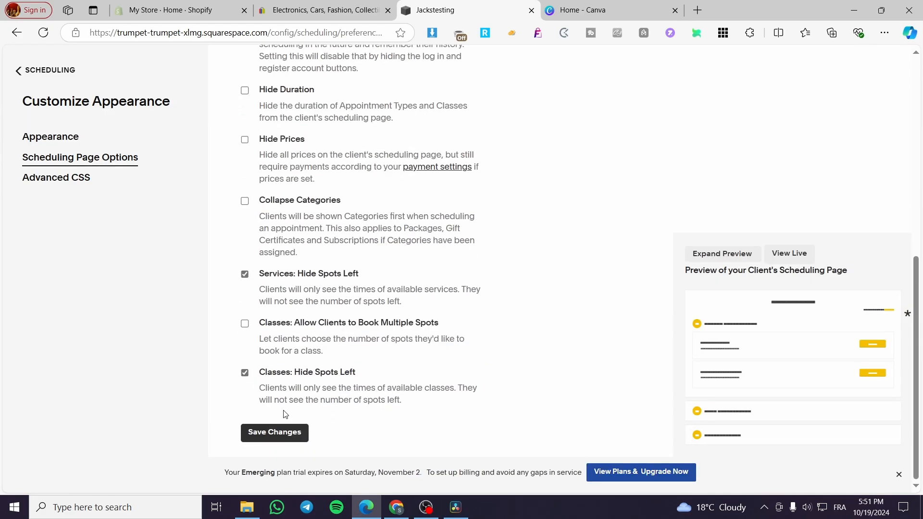
{"action": "left_click", "coordinate": [290, 435]}
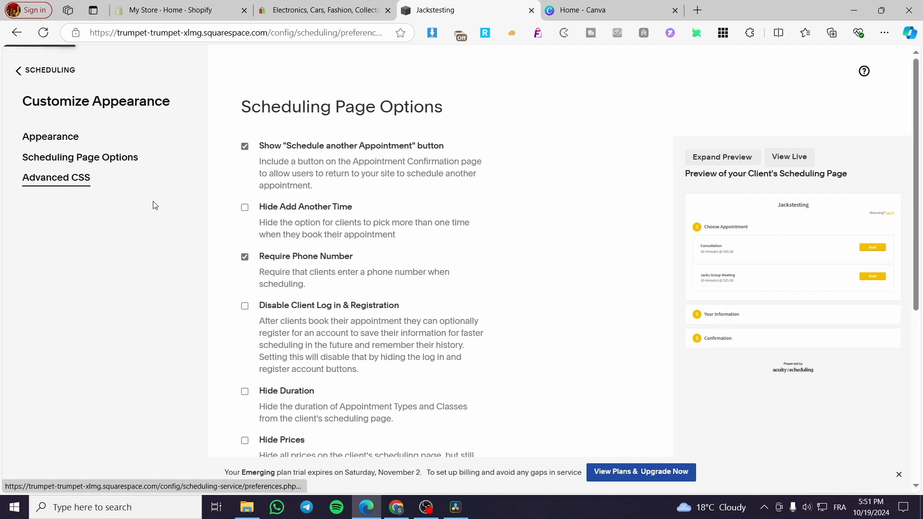
Review the Advanced CSS settings for the scheduling page, then return to the scheduling overview
{"action": "scroll", "coordinate": [346, 223], "scroll_direction": "down", "scroll_amount": 5}
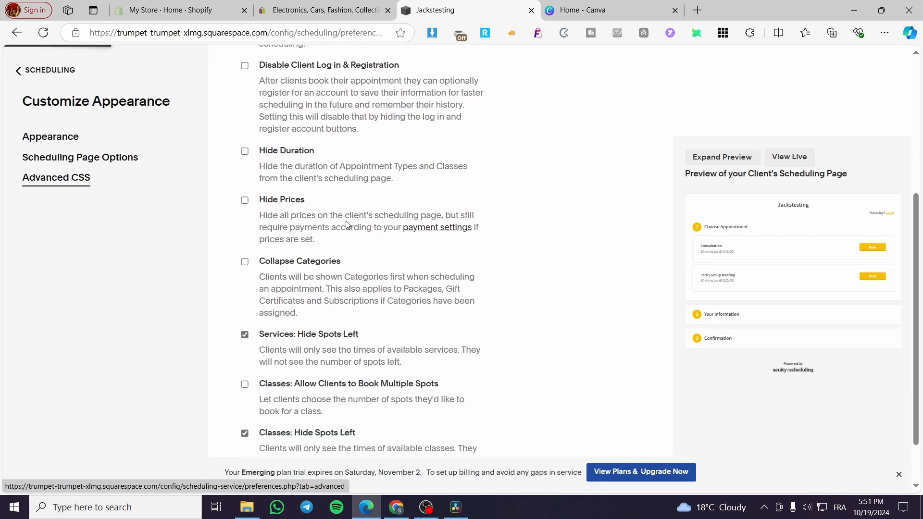
{"action": "scroll", "coordinate": [348, 226], "scroll_direction": "down", "scroll_amount": 2}
{"action": "scroll", "coordinate": [348, 258], "scroll_direction": "down", "scroll_amount": 2}
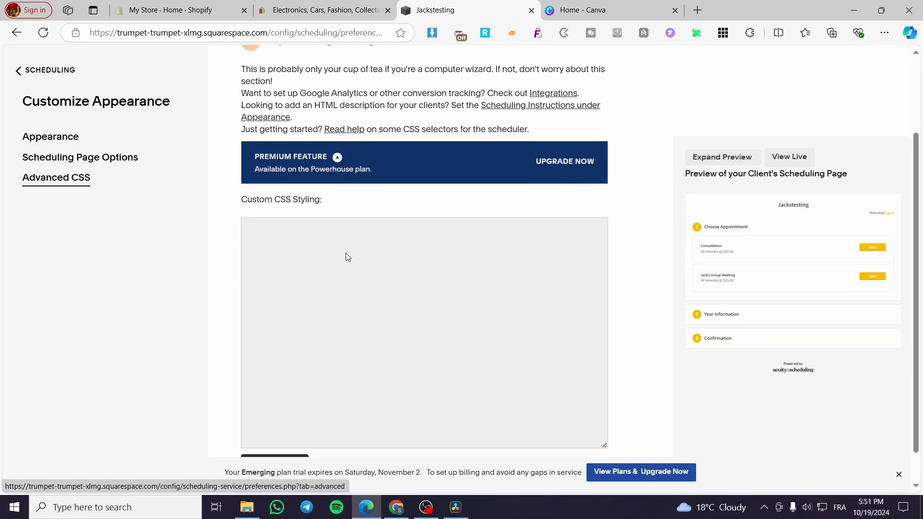
{"action": "scroll", "coordinate": [344, 297], "scroll_direction": "up", "scroll_amount": 3}
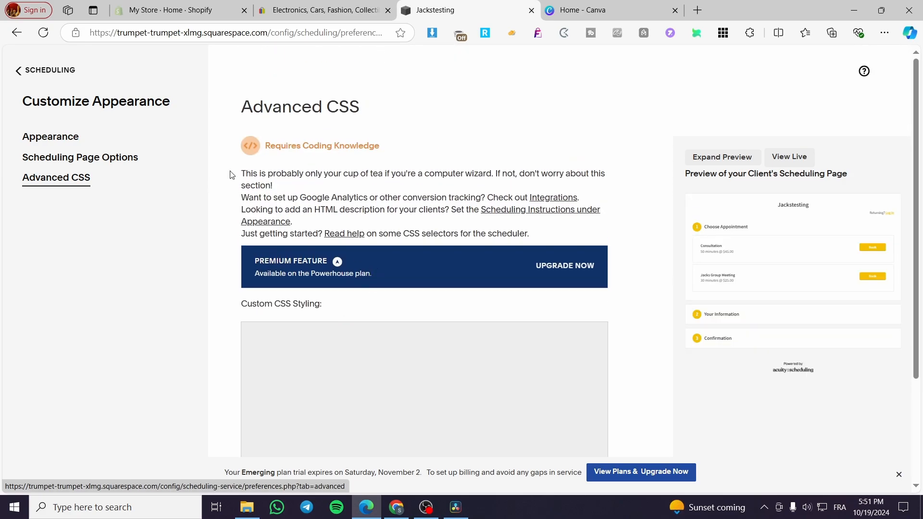
{"action": "left_click", "coordinate": [52, 140]}
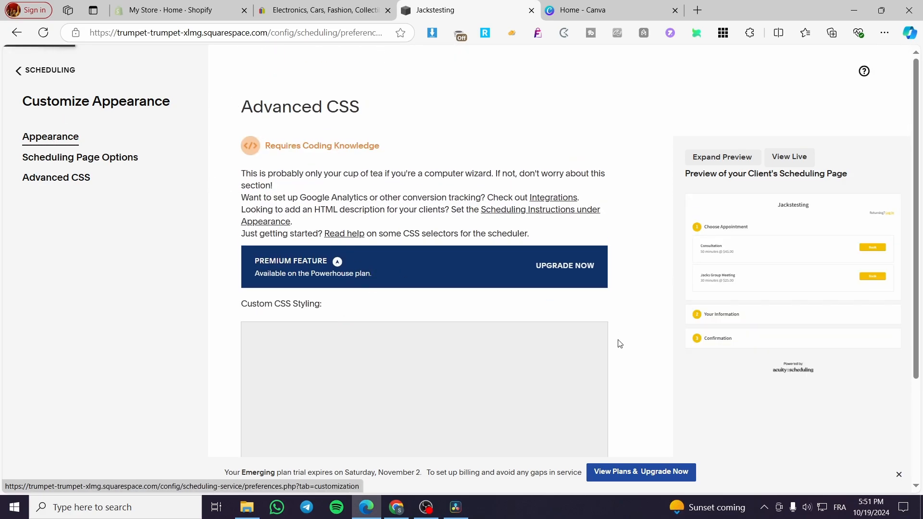
{"action": "left_click", "coordinate": [32, 71]}
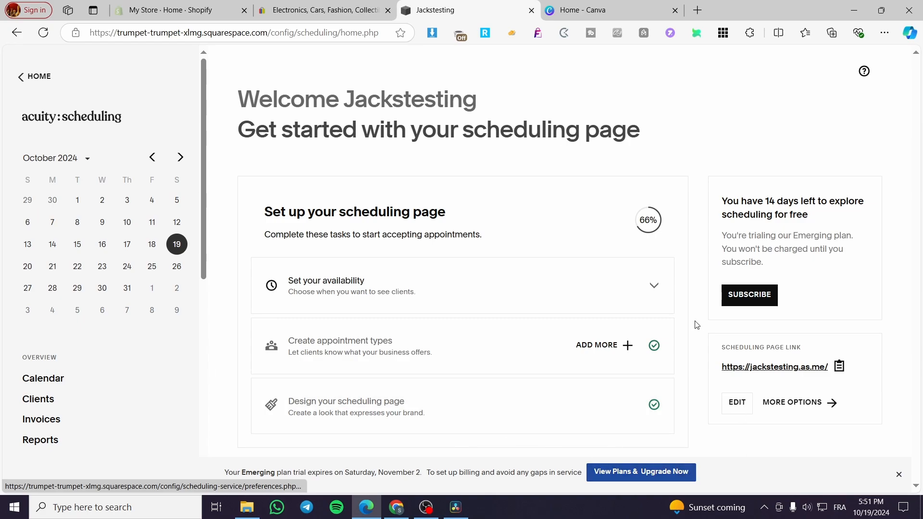
Add Sunday and Saturday to the weekly availability from 9:00AM to 5:00PM and collapse the availability task
{"action": "left_click", "coordinate": [378, 286]}
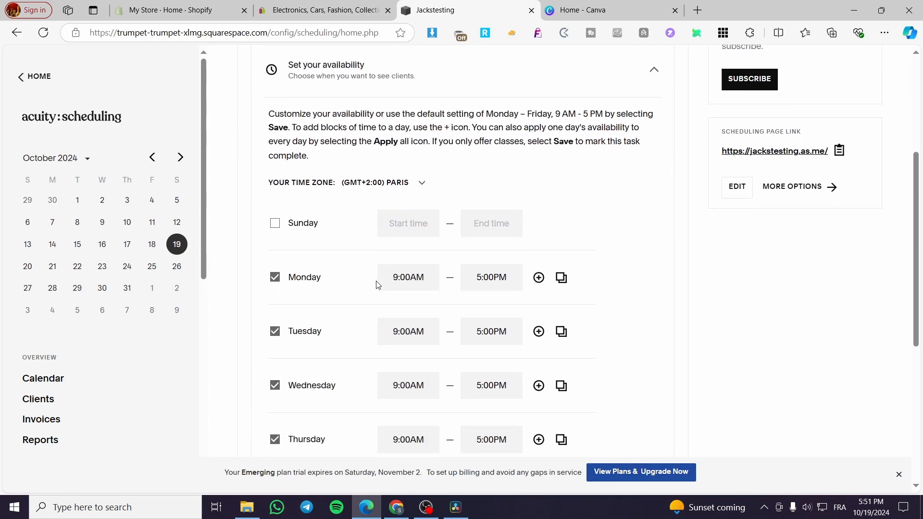
{"action": "left_click", "coordinate": [283, 226]}
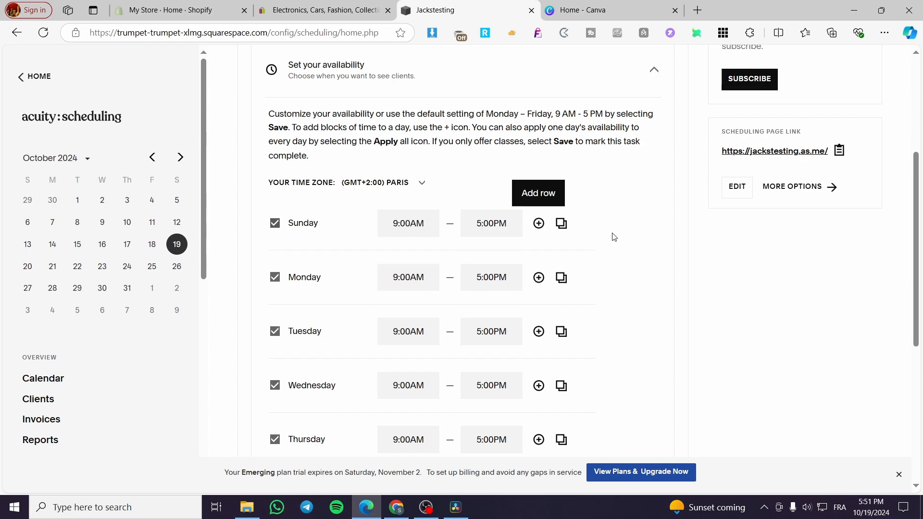
{"action": "scroll", "coordinate": [301, 260], "scroll_direction": "down", "scroll_amount": 3}
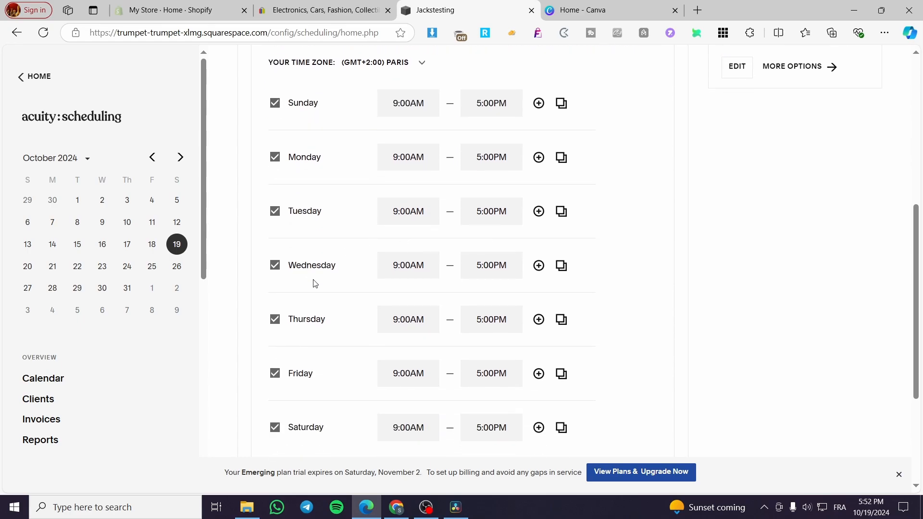
{"action": "scroll", "coordinate": [315, 284], "scroll_direction": "down", "scroll_amount": 4}
{"action": "scroll", "coordinate": [327, 319], "scroll_direction": "up", "scroll_amount": 12}
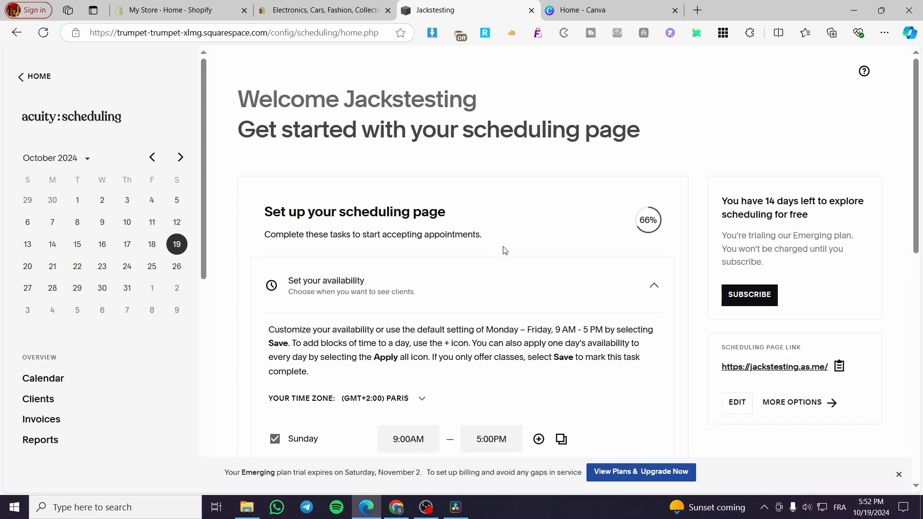
{"action": "left_click", "coordinate": [660, 296]}
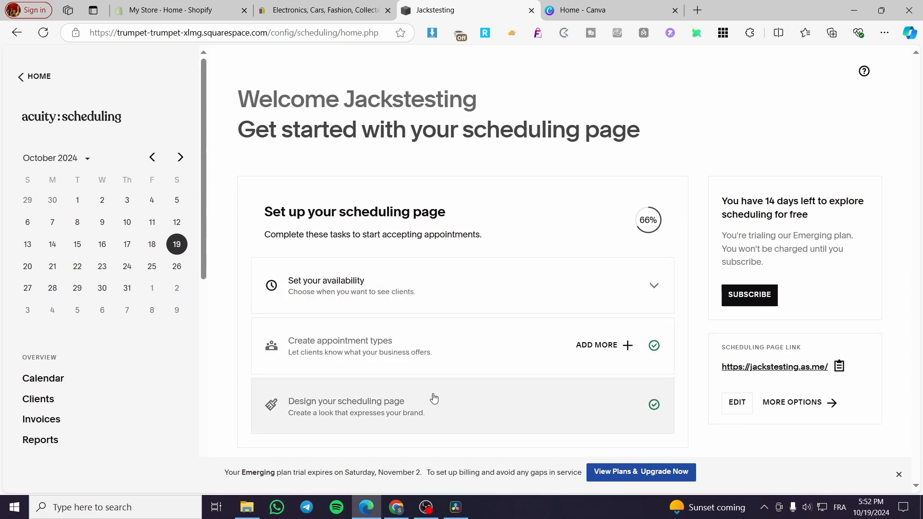
Look over the blank form for adding another appointment type and collapse it
{"action": "left_click", "coordinate": [424, 346]}
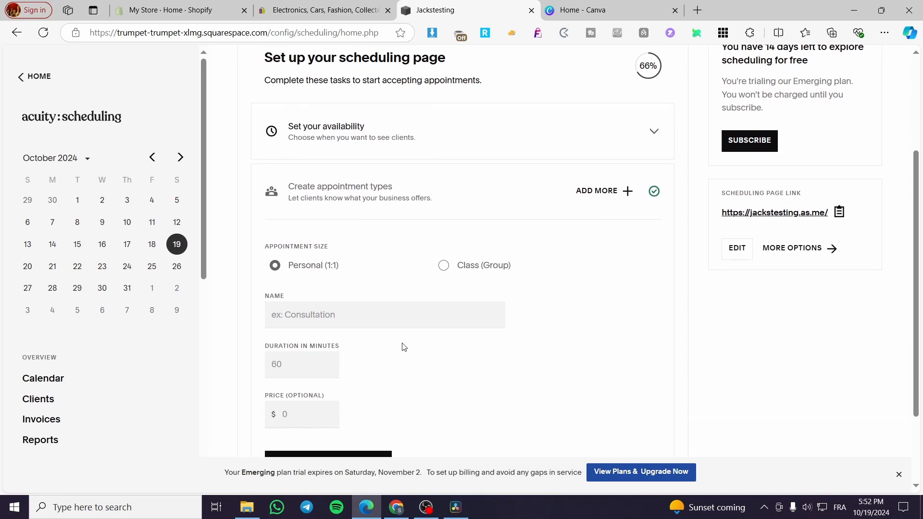
{"action": "scroll", "coordinate": [471, 266], "scroll_direction": "up", "scroll_amount": 3}
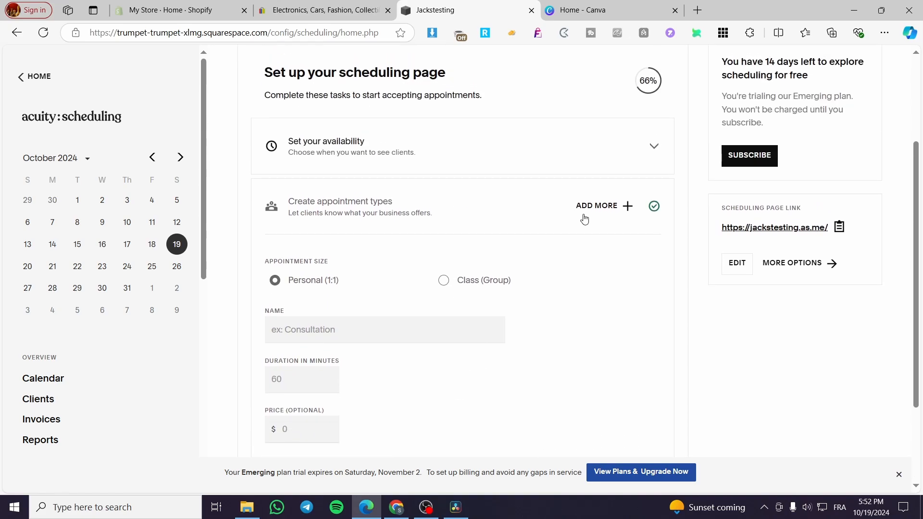
{"action": "left_click", "coordinate": [595, 212]}
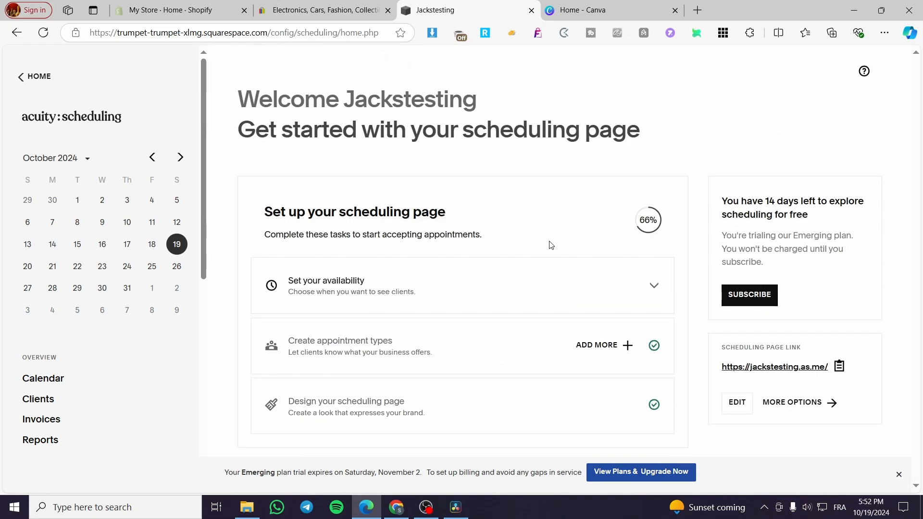
Check the time zone choices, save the weekly availability and dismiss the setup completion message
{"action": "left_click", "coordinate": [596, 300]}
{"action": "scroll", "coordinate": [447, 337], "scroll_direction": "down", "scroll_amount": 10}
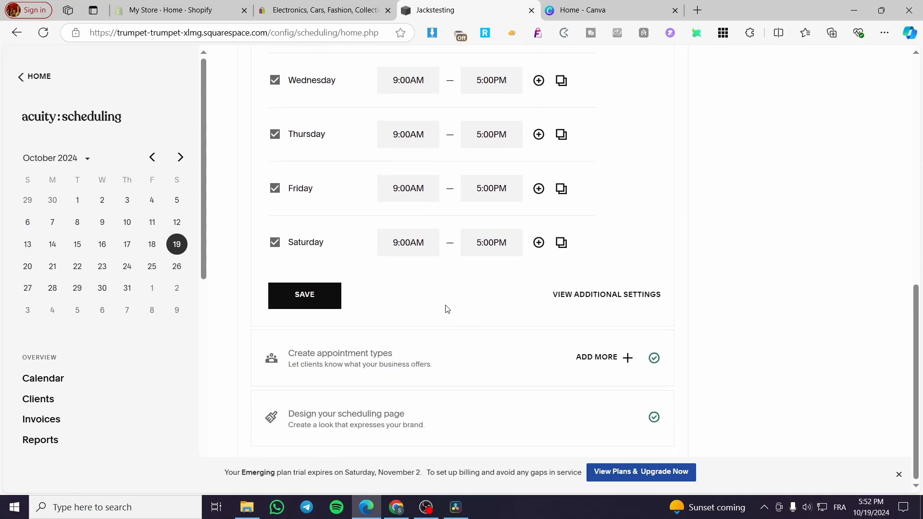
{"action": "left_click", "coordinate": [305, 294]}
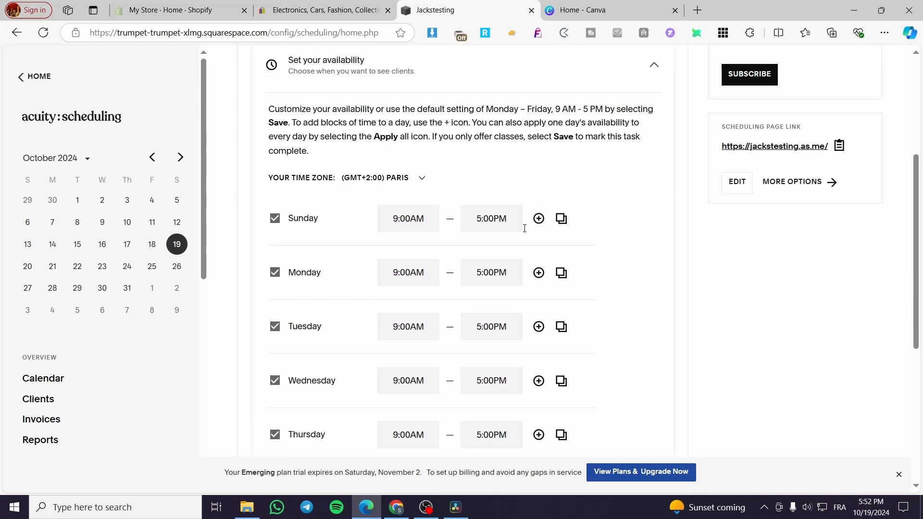
{"action": "left_click", "coordinate": [423, 179]}
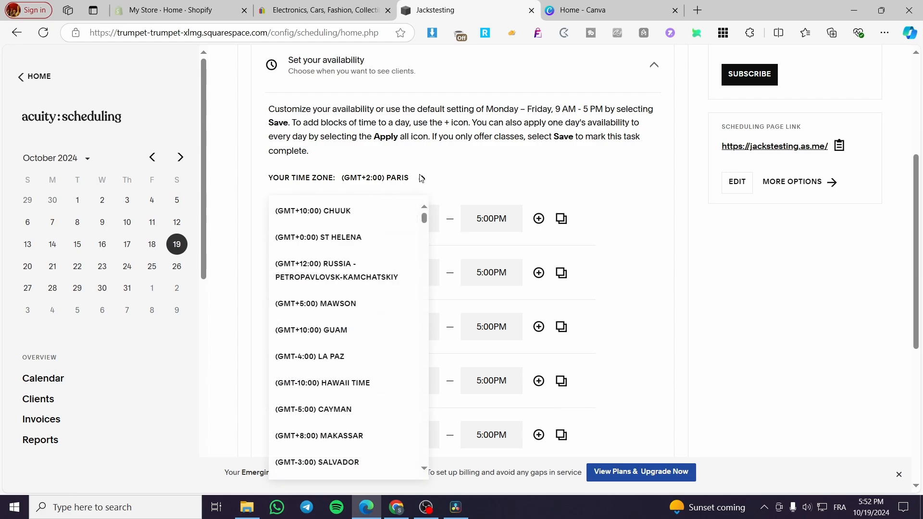
{"action": "left_click", "coordinate": [421, 178]}
{"action": "scroll", "coordinate": [488, 385], "scroll_direction": "down", "scroll_amount": 5}
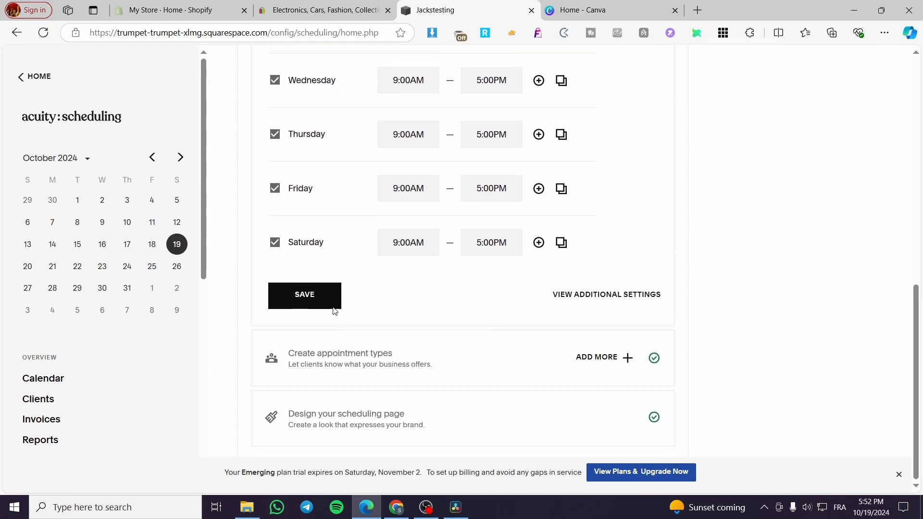
{"action": "left_click", "coordinate": [335, 306]}
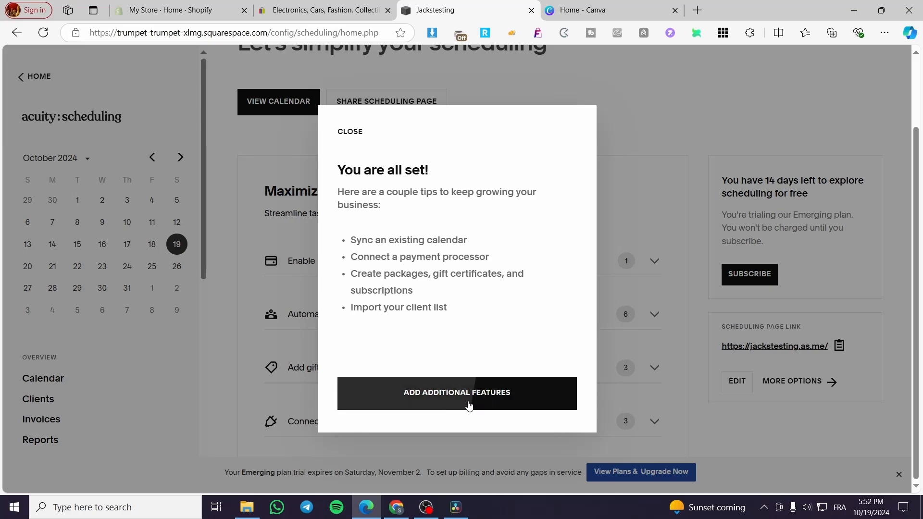
{"action": "left_click", "coordinate": [468, 438]}
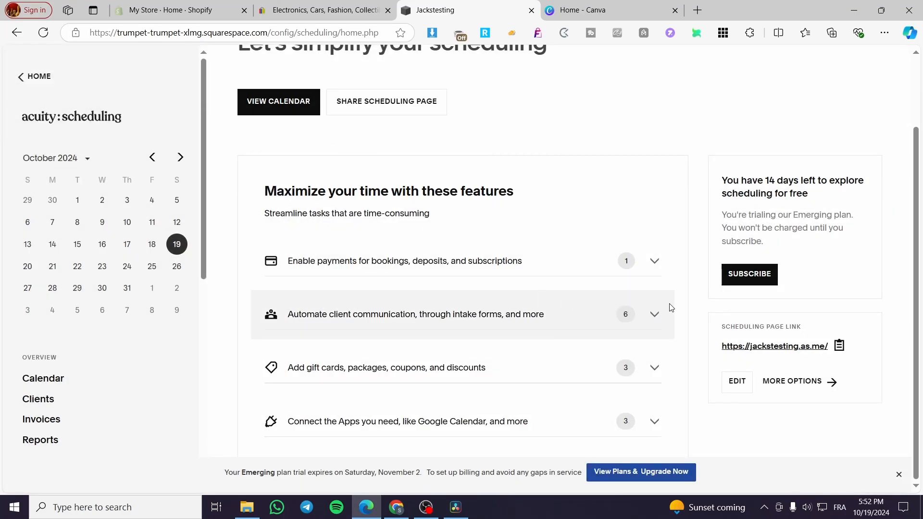
Open the additional sharing options for the scheduling page and copy the general scheduling page link
{"action": "scroll", "coordinate": [624, 302], "scroll_direction": "up", "scroll_amount": 2}
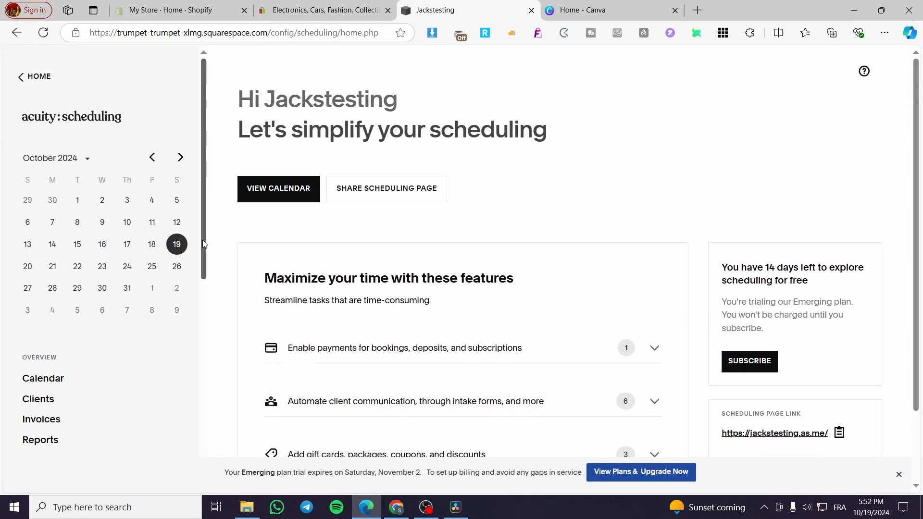
{"action": "left_click", "coordinate": [369, 195]}
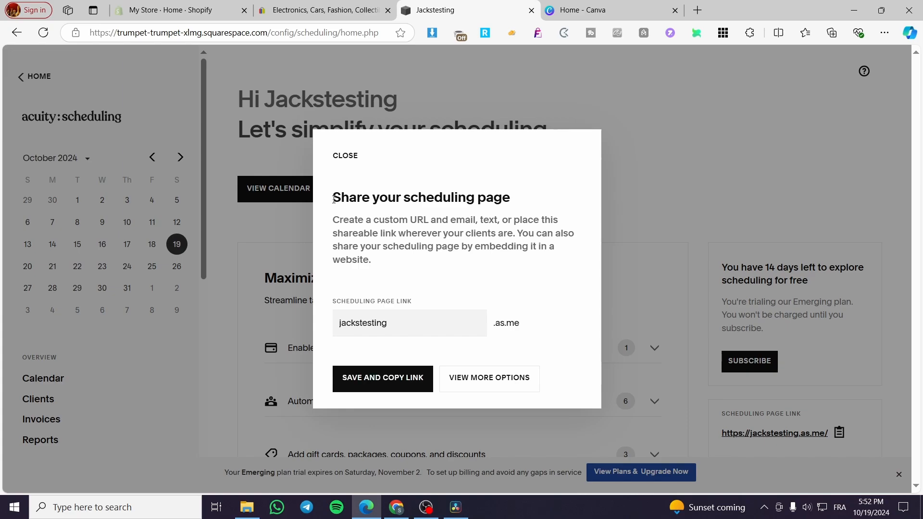
{"action": "left_click", "coordinate": [466, 387]}
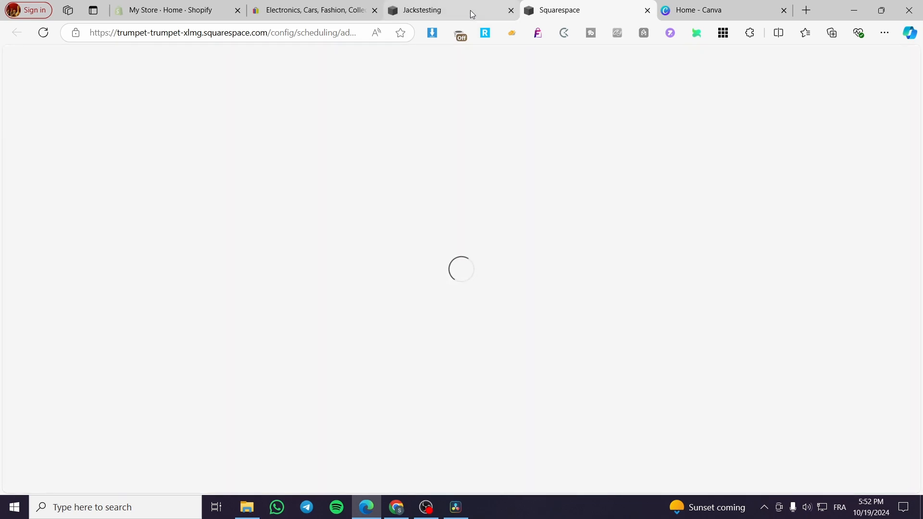
{"action": "mouse_move", "coordinate": [470, 10]}
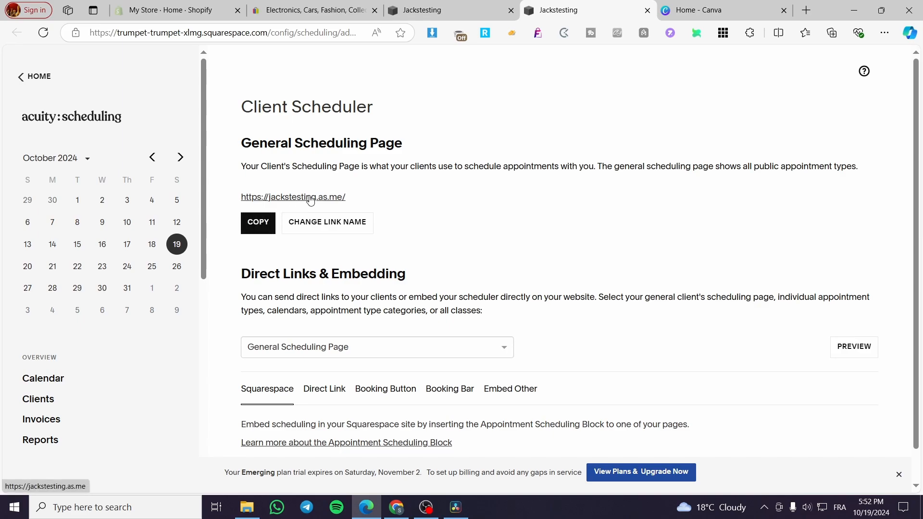
{"action": "left_click", "coordinate": [263, 221]}
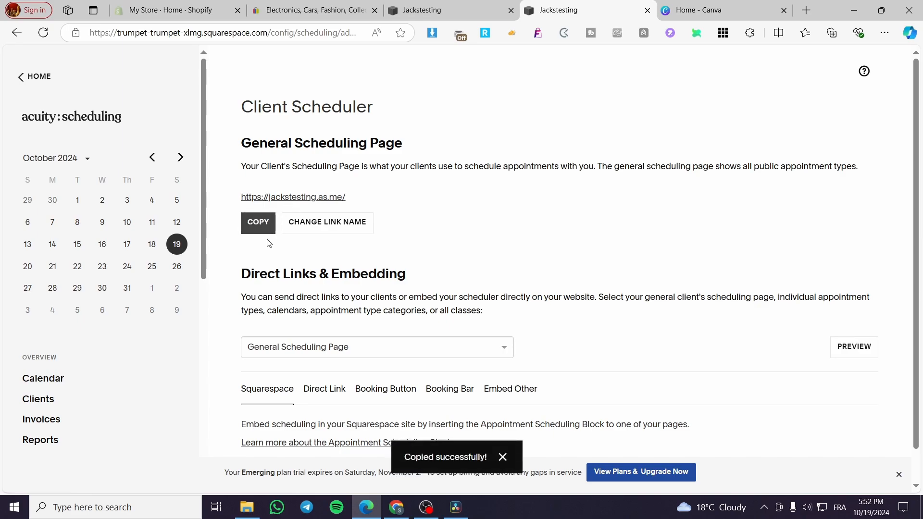
{"action": "scroll", "coordinate": [451, 293], "scroll_direction": "down", "scroll_amount": 1}
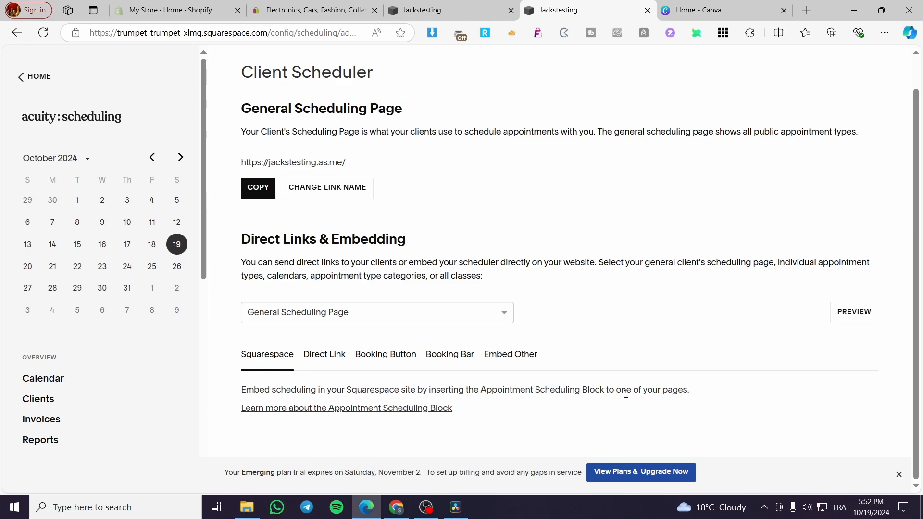
Return to the website, start editing the Home page and add a blank section below the "Organically dyed textiles and ceramics" section
{"action": "left_click", "coordinate": [19, 77]}
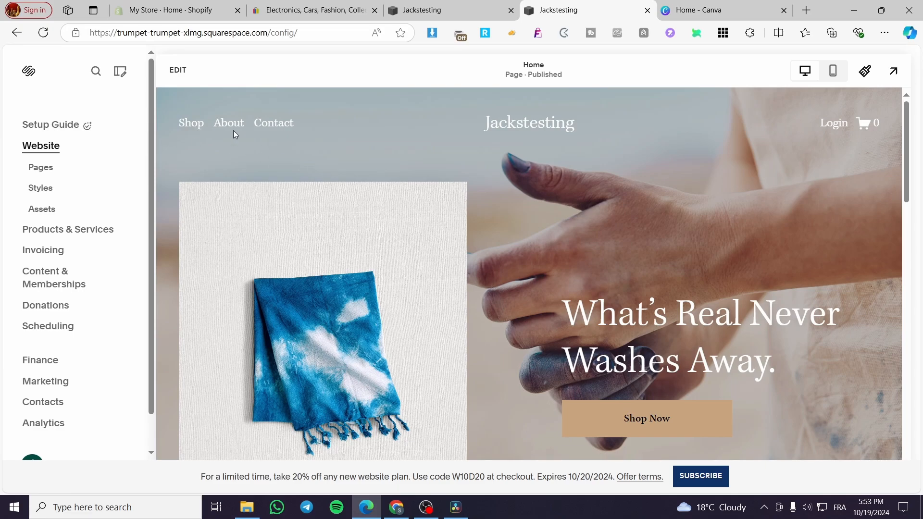
{"action": "left_click", "coordinate": [180, 71]}
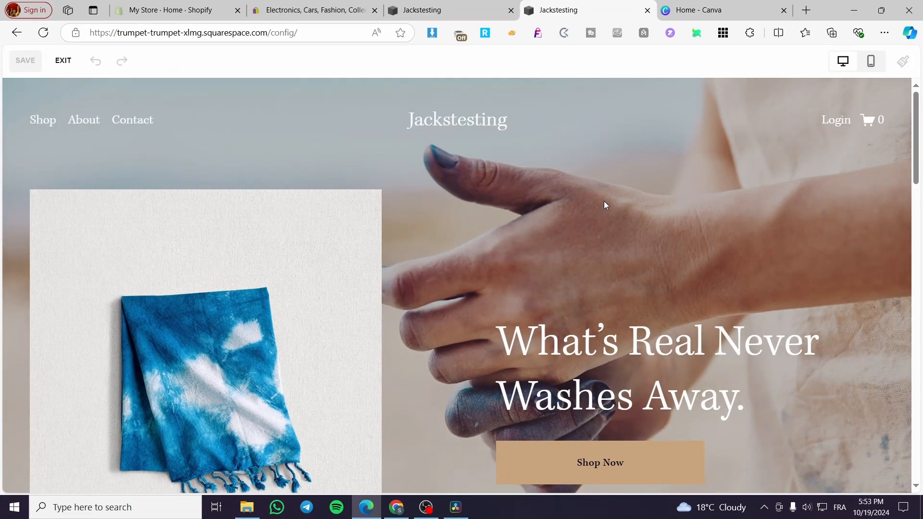
{"action": "scroll", "coordinate": [604, 206], "scroll_direction": "down", "scroll_amount": 10}
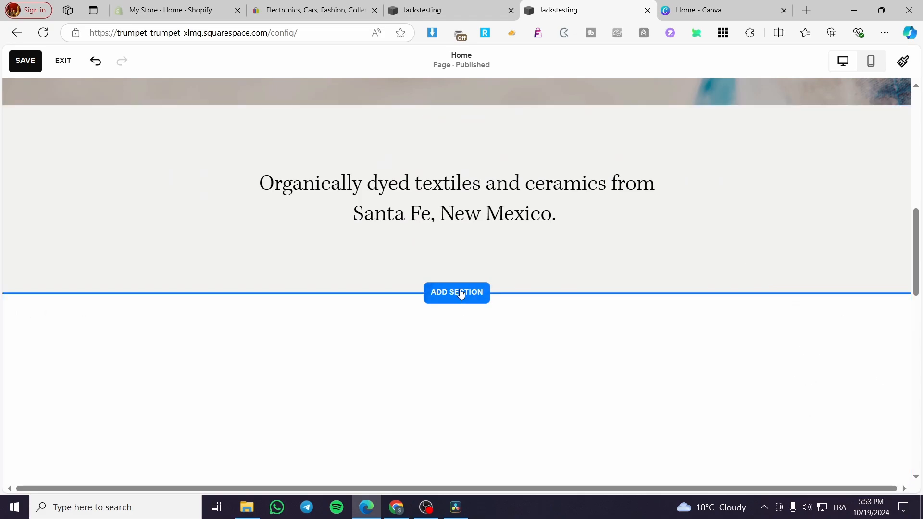
{"action": "left_click", "coordinate": [461, 293]}
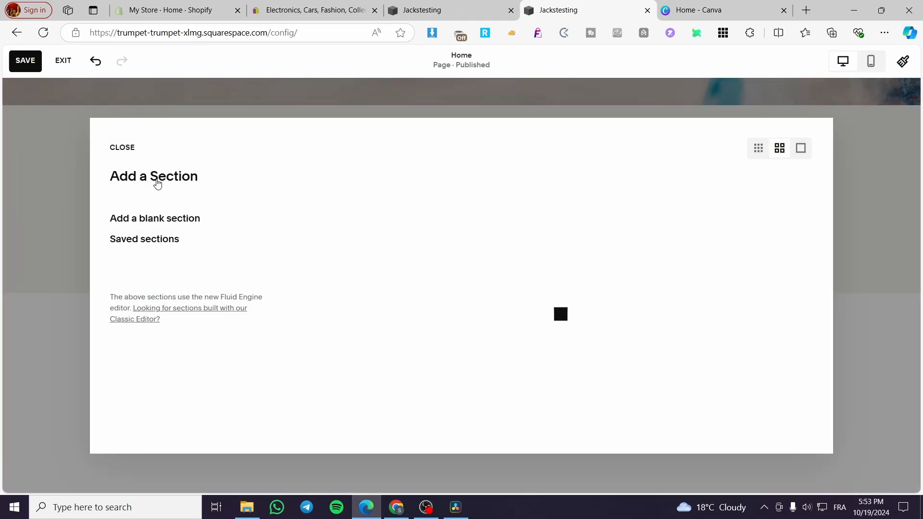
{"action": "left_click", "coordinate": [145, 219]}
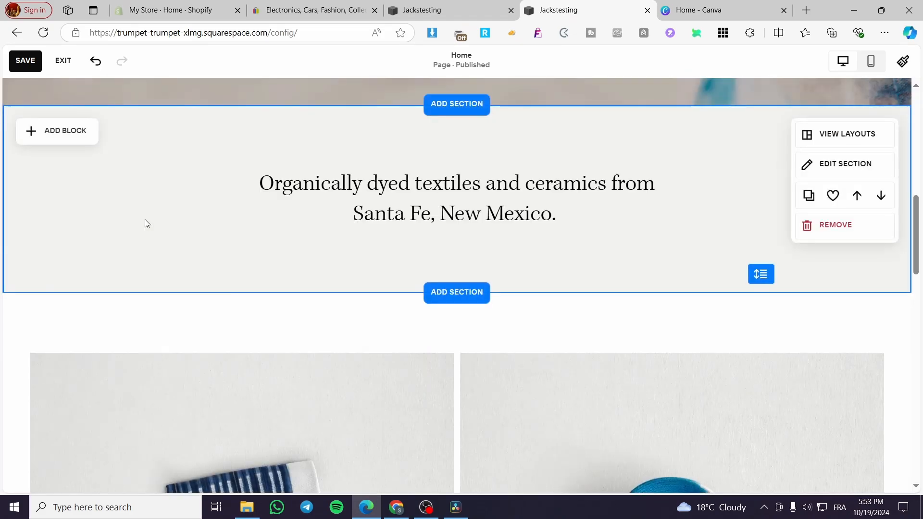
Add a Scheduling block to the new blank section and check its displayed appointment type options
{"action": "left_click", "coordinate": [86, 139]}
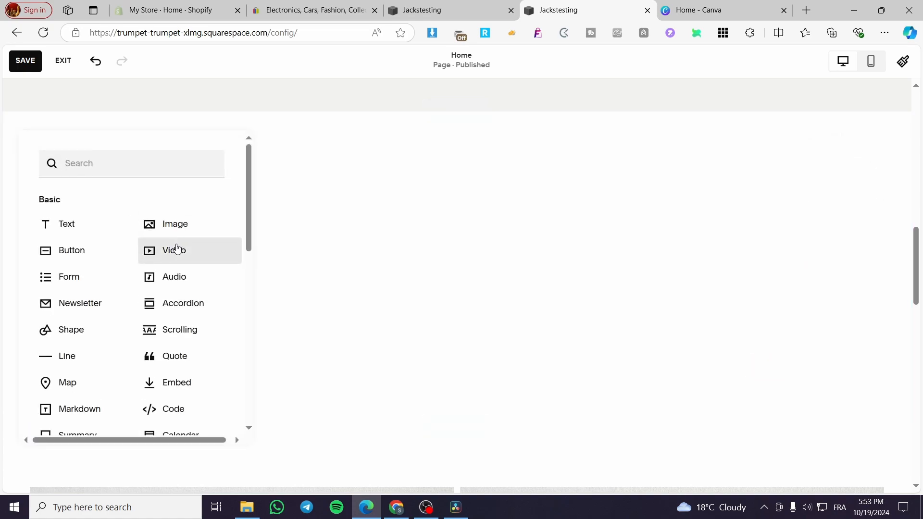
{"action": "scroll", "coordinate": [177, 246], "scroll_direction": "down", "scroll_amount": 3}
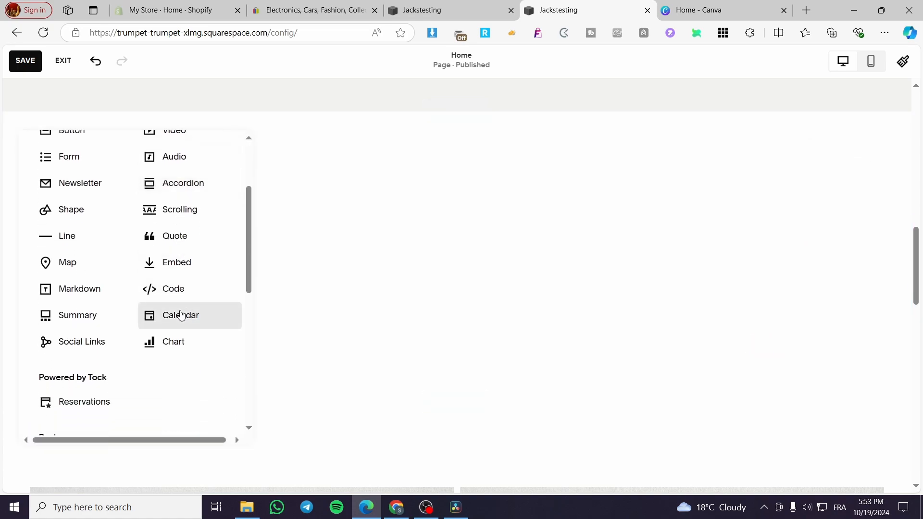
{"action": "scroll", "coordinate": [181, 315], "scroll_direction": "down", "scroll_amount": 6}
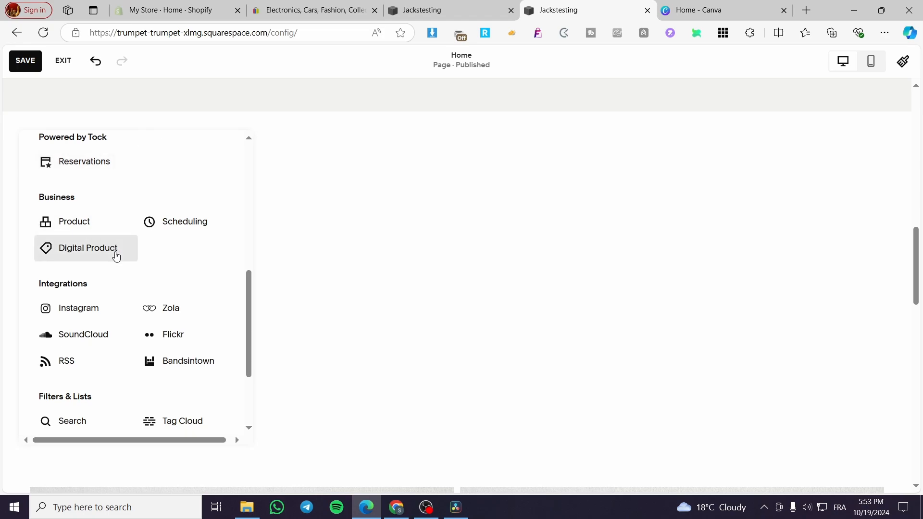
{"action": "scroll", "coordinate": [116, 257], "scroll_direction": "down", "scroll_amount": 3}
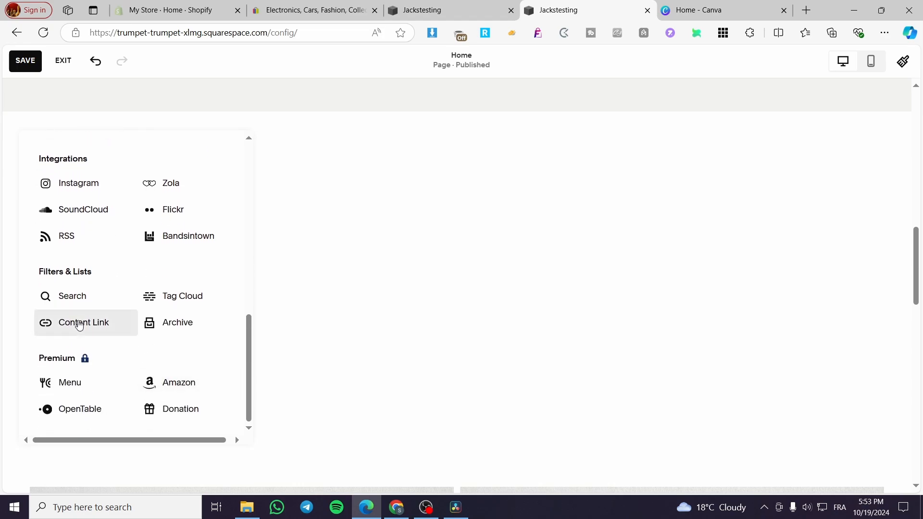
{"action": "scroll", "coordinate": [120, 403], "scroll_direction": "up", "scroll_amount": 1}
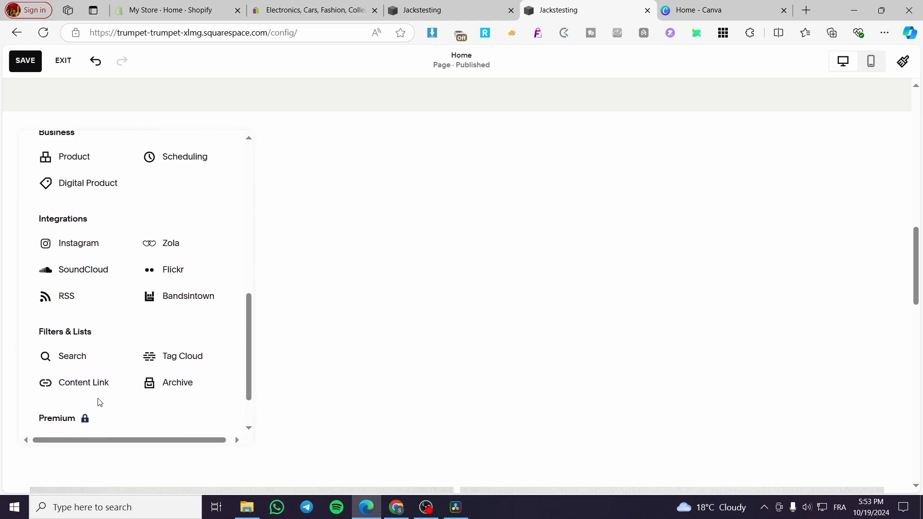
{"action": "scroll", "coordinate": [55, 382], "scroll_direction": "up", "scroll_amount": 1}
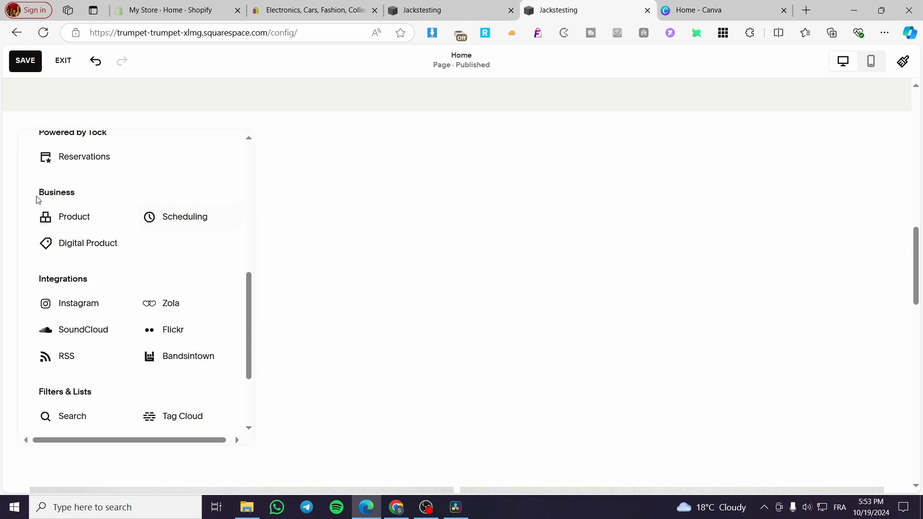
{"action": "left_click", "coordinate": [166, 219]}
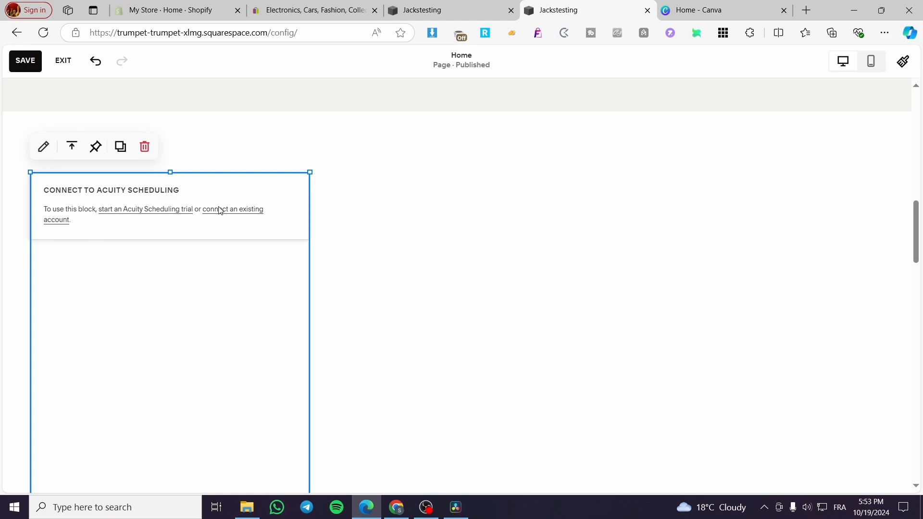
{"action": "left_click", "coordinate": [44, 146]}
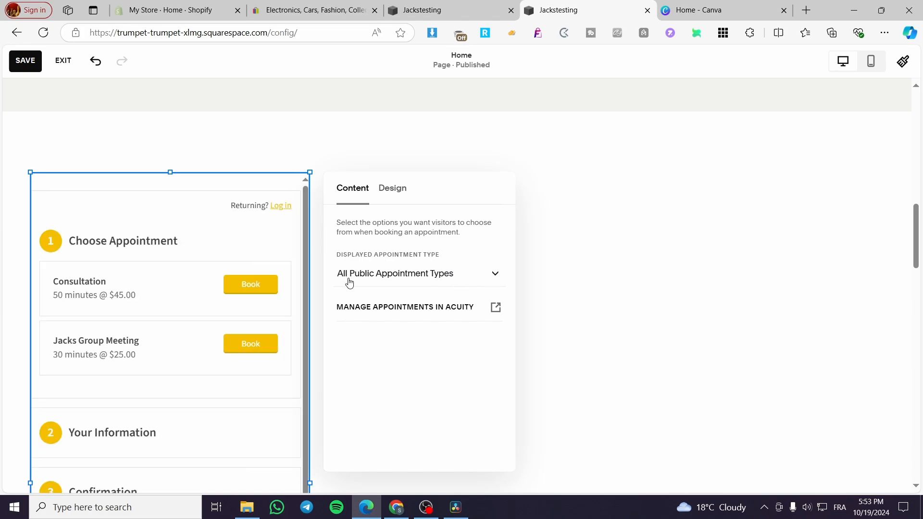
{"action": "left_click", "coordinate": [620, 251]}
Move the scheduling block toward the middle of the section and widen it on both sides to span nearly the full page width
{"action": "left_click_drag", "start_coordinate": [258, 247], "coordinate": [509, 194]}
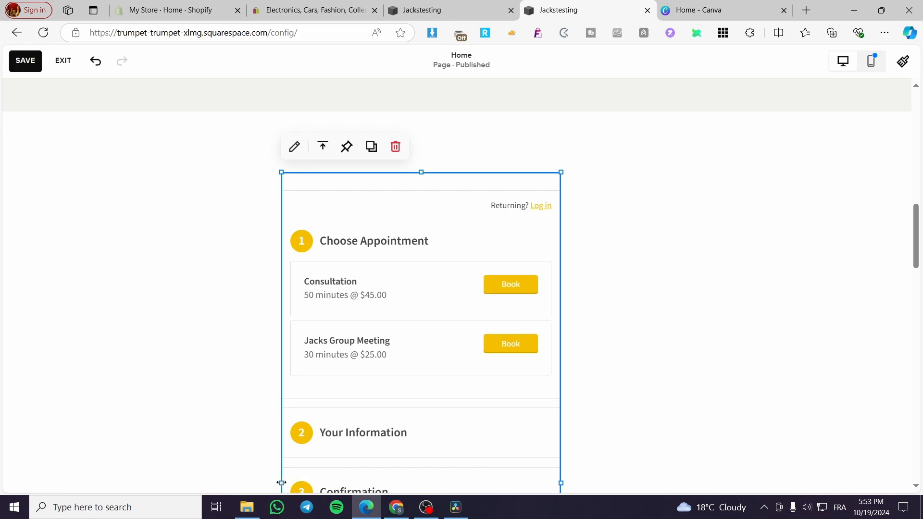
{"action": "left_click_drag", "start_coordinate": [281, 483], "coordinate": [4, 466]}
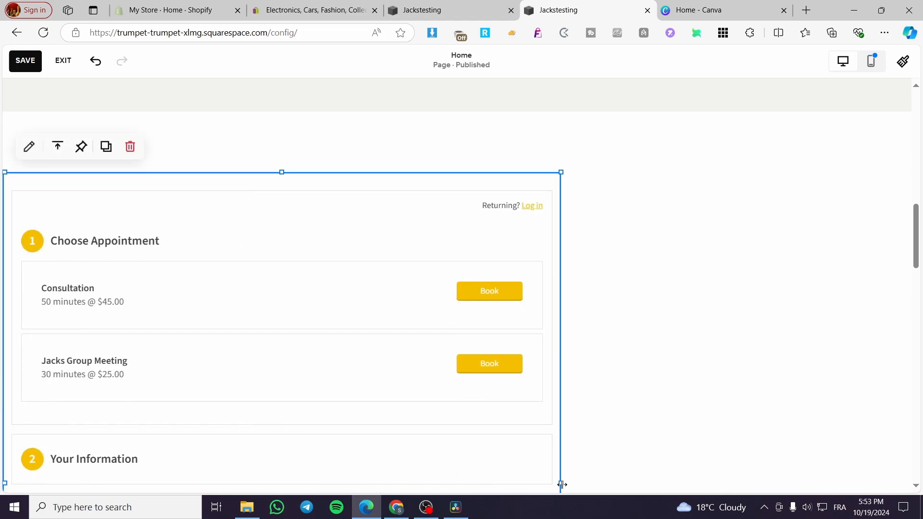
{"action": "left_click_drag", "start_coordinate": [564, 482], "coordinate": [886, 466]}
Review the scheduling block's placement on the Home page and save the page edits
{"action": "scroll", "coordinate": [774, 267], "scroll_direction": "down", "scroll_amount": 3}
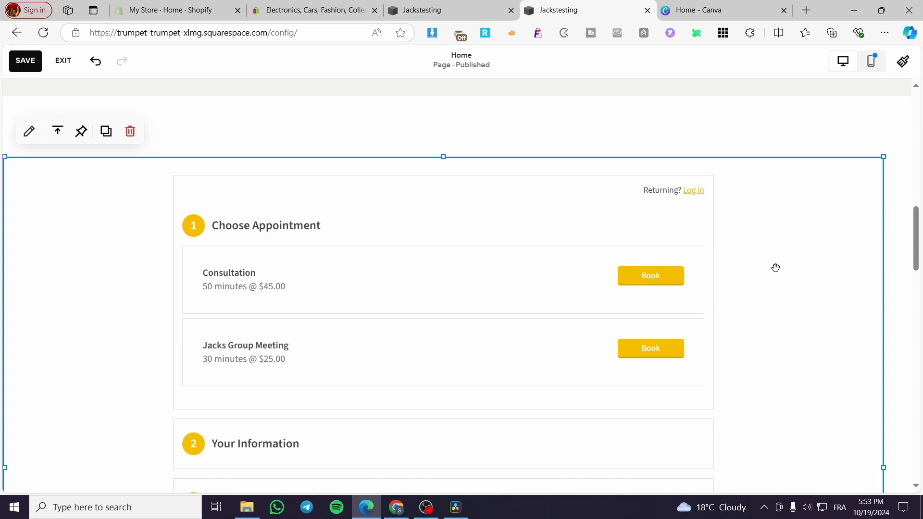
{"action": "scroll", "coordinate": [260, 291], "scroll_direction": "up", "scroll_amount": 2}
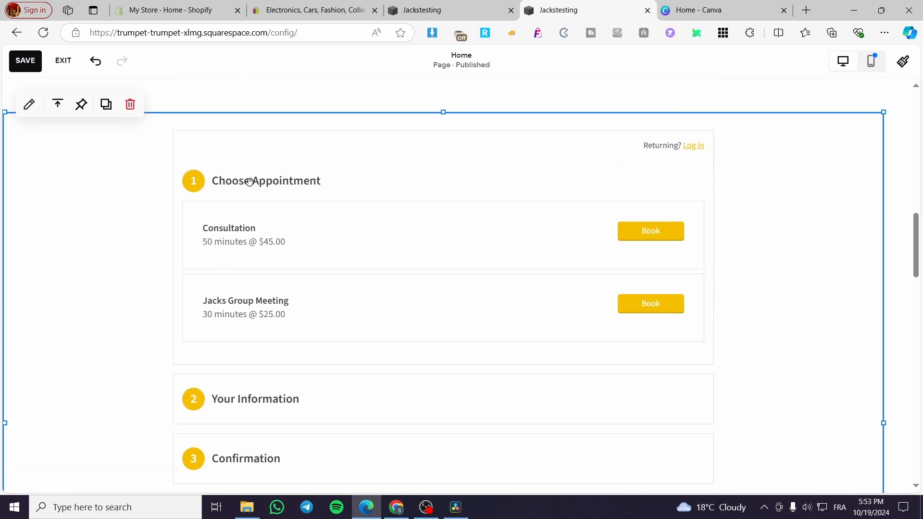
{"action": "scroll", "coordinate": [220, 190], "scroll_direction": "up", "scroll_amount": 2}
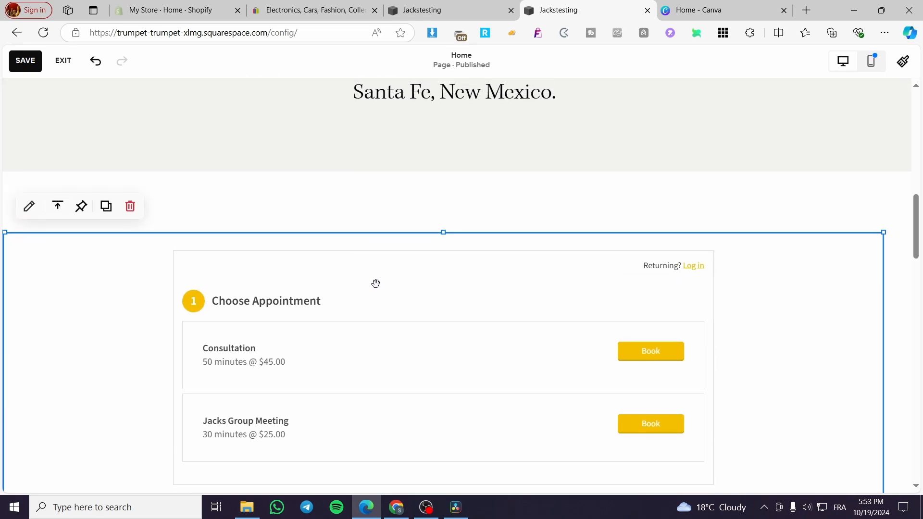
{"action": "scroll", "coordinate": [319, 322], "scroll_direction": "down", "scroll_amount": 7}
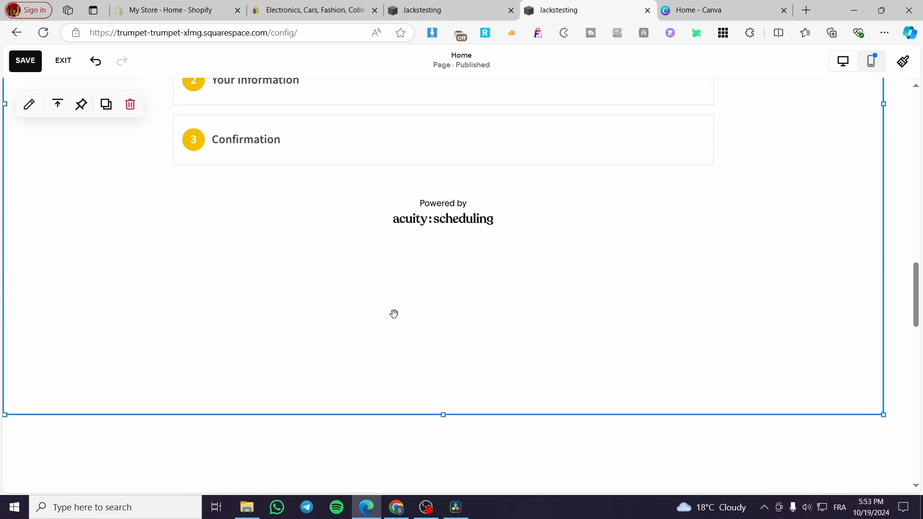
{"action": "scroll", "coordinate": [394, 313], "scroll_direction": "up", "scroll_amount": 2}
{"action": "scroll", "coordinate": [469, 366], "scroll_direction": "up", "scroll_amount": 7}
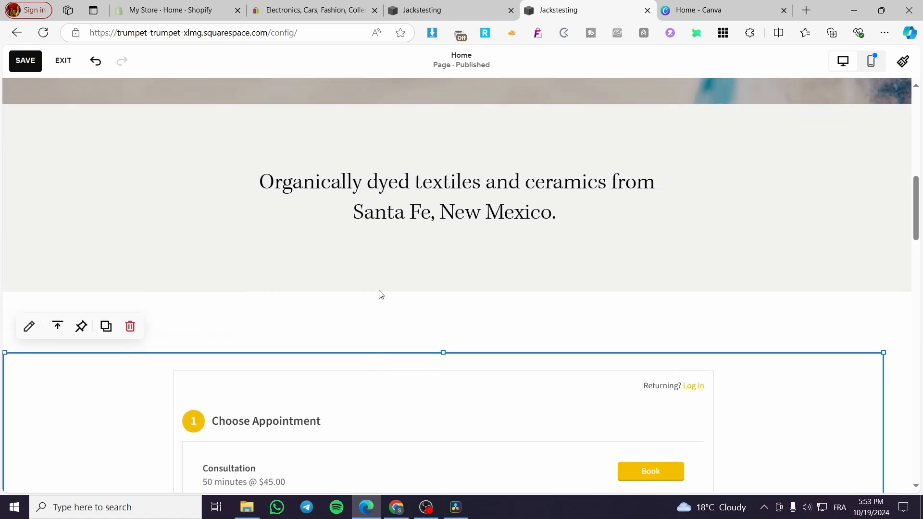
{"action": "scroll", "coordinate": [263, 304], "scroll_direction": "up", "scroll_amount": 5}
{"action": "left_click", "coordinate": [14, 62]}
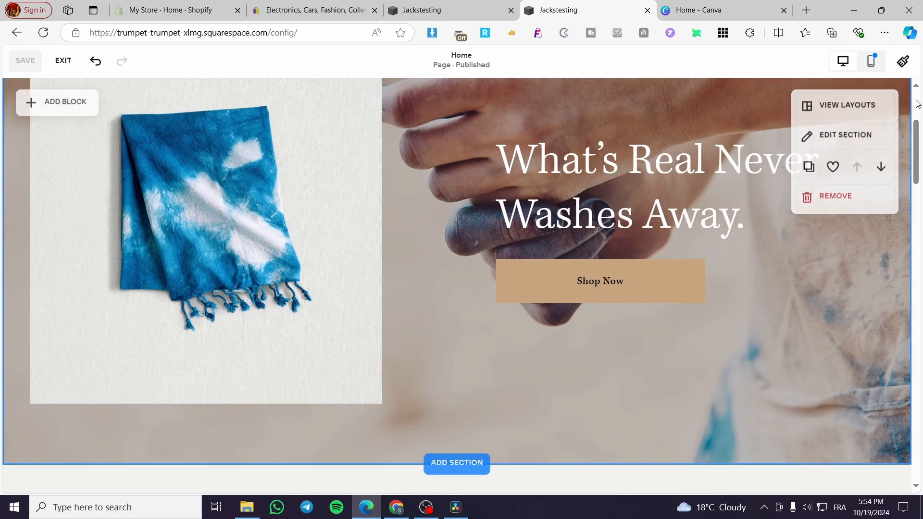
{"action": "scroll", "coordinate": [627, 334], "scroll_direction": "down", "scroll_amount": 10}
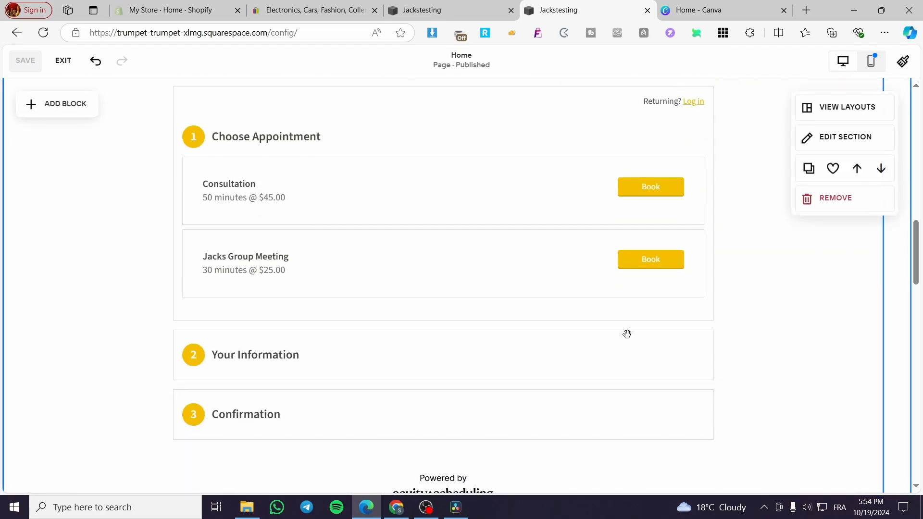